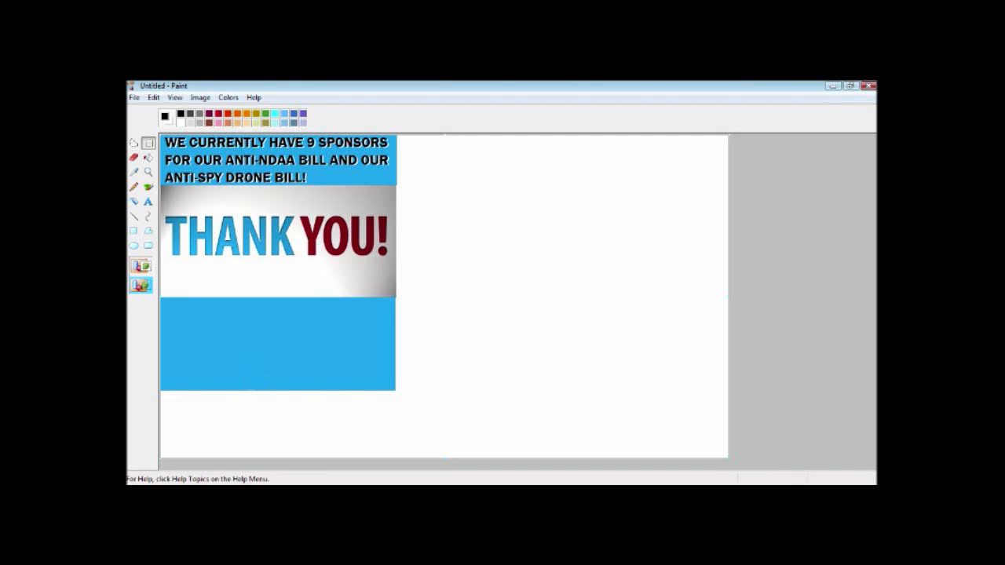
# Browse the TAC pictures folder and preview the logo file TAC_Logo_Wht&Red-large-margin3.png
pyautogui.click(141, 494)
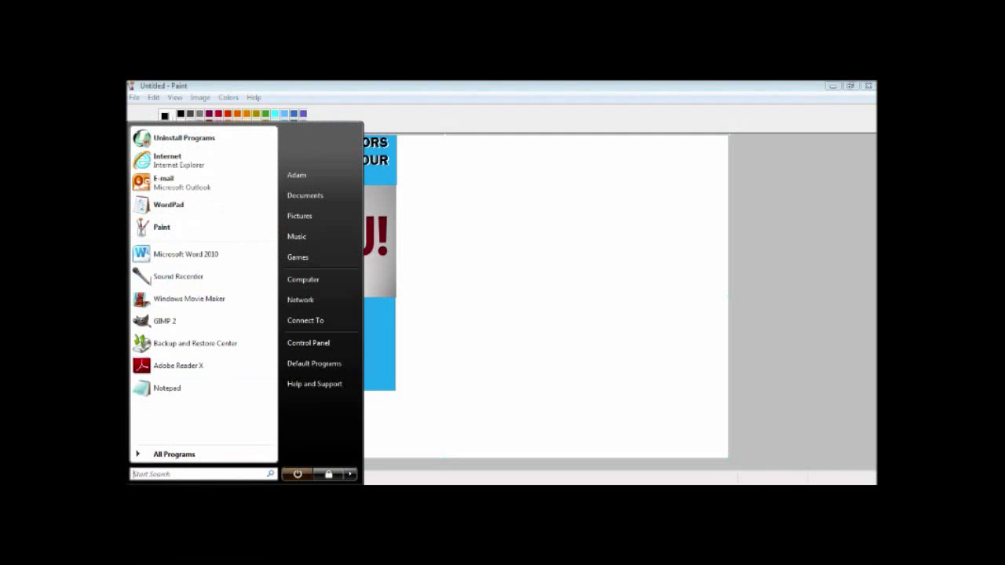
pyautogui.click(324, 214)
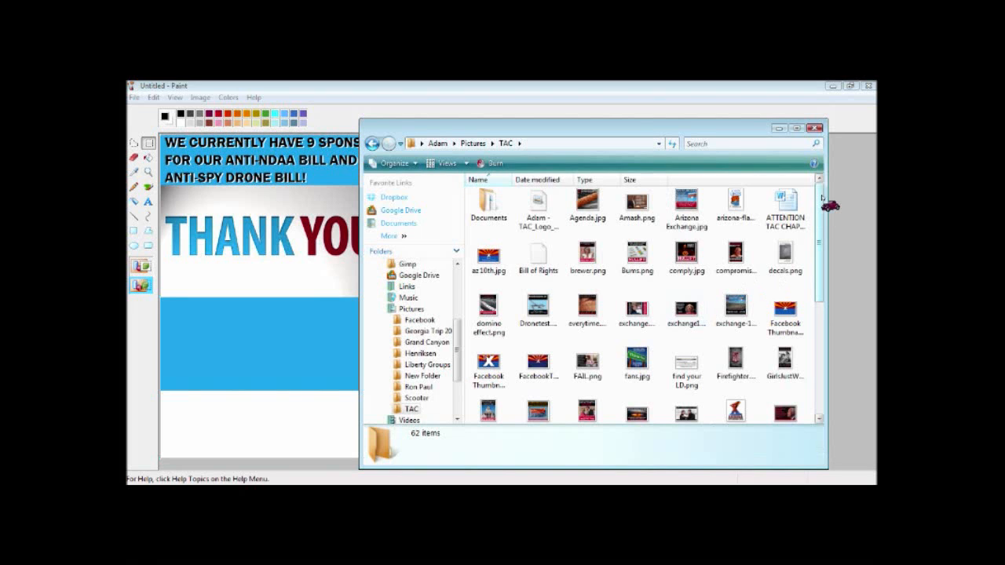
pyautogui.moveTo(825, 200); pyautogui.dragTo(817, 350)
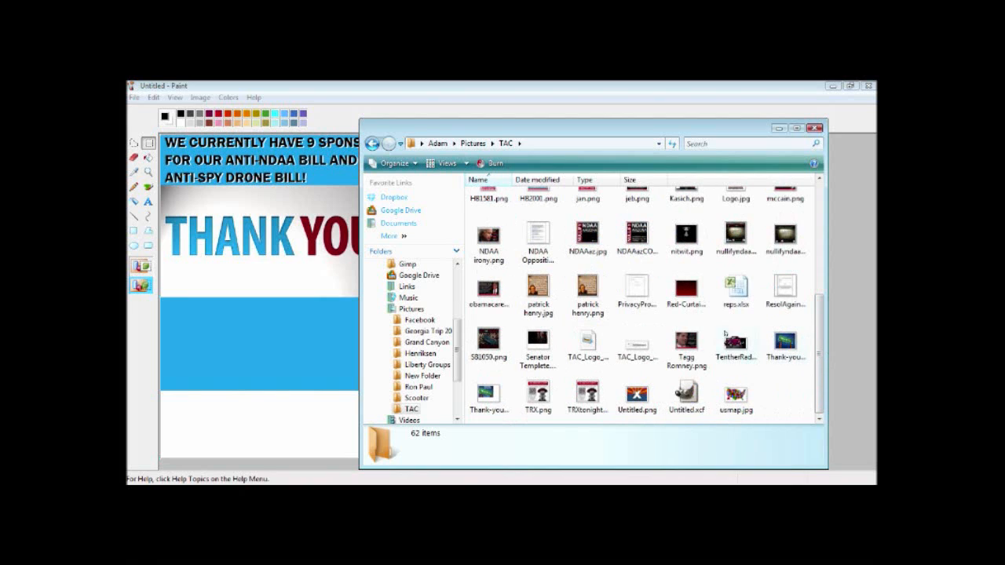
pyautogui.moveTo(569, 349); pyautogui.dragTo(638, 347)
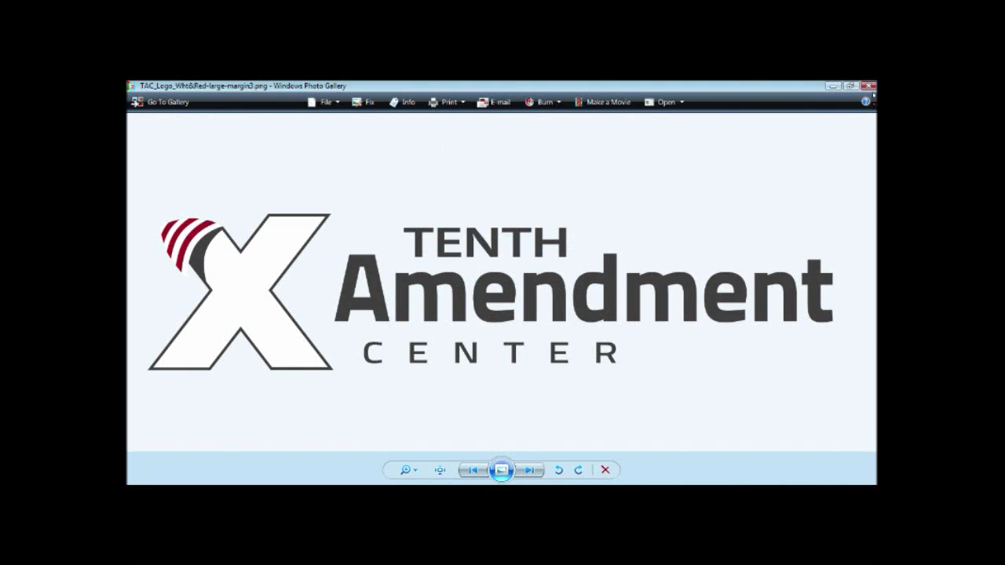
pyautogui.click(869, 87)
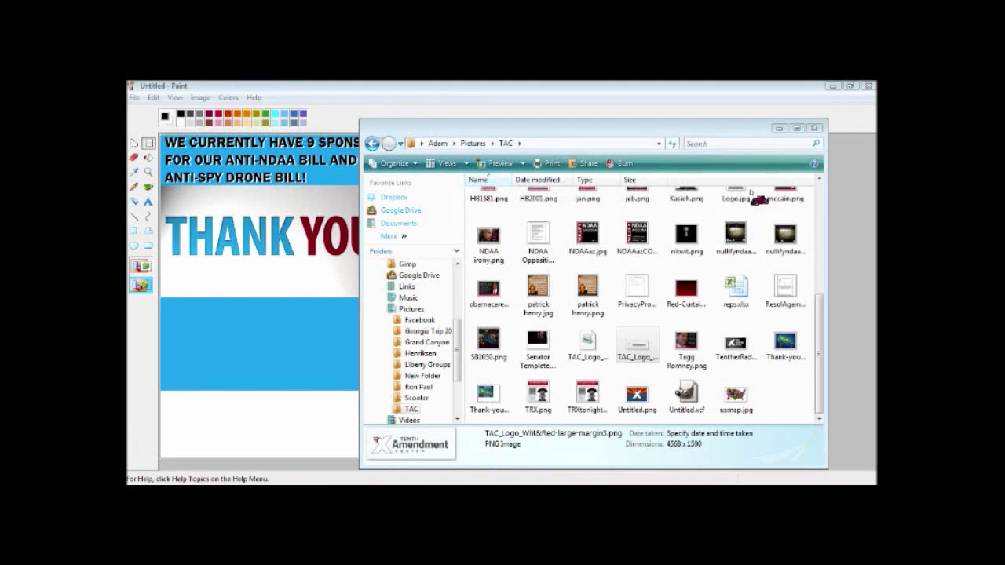
# Open the logo file TAC_Logo_Wht&Red-large-margin3.png in Paint for editing
pyautogui.doubleClick(634, 346)
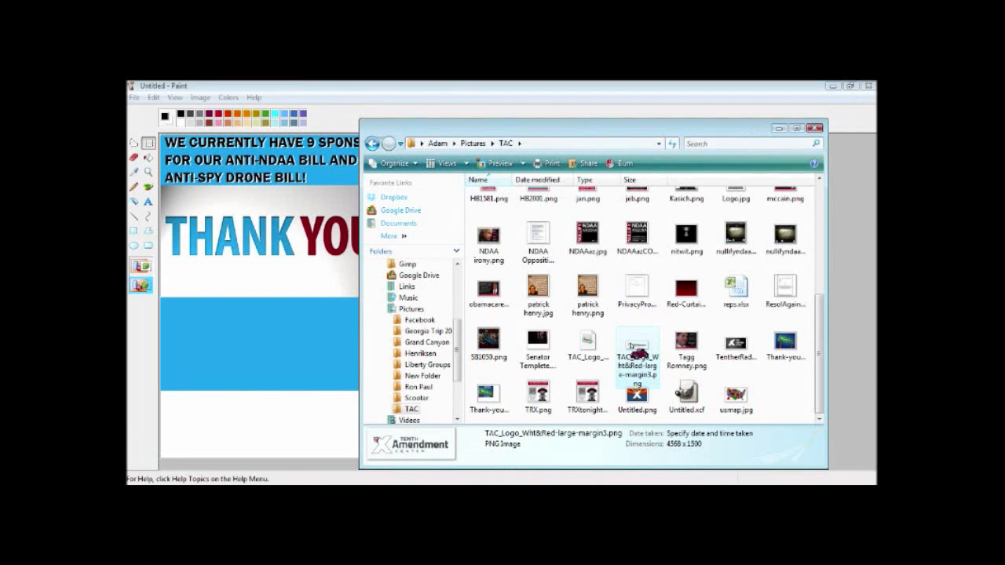
pyautogui.rightClick(630, 345)
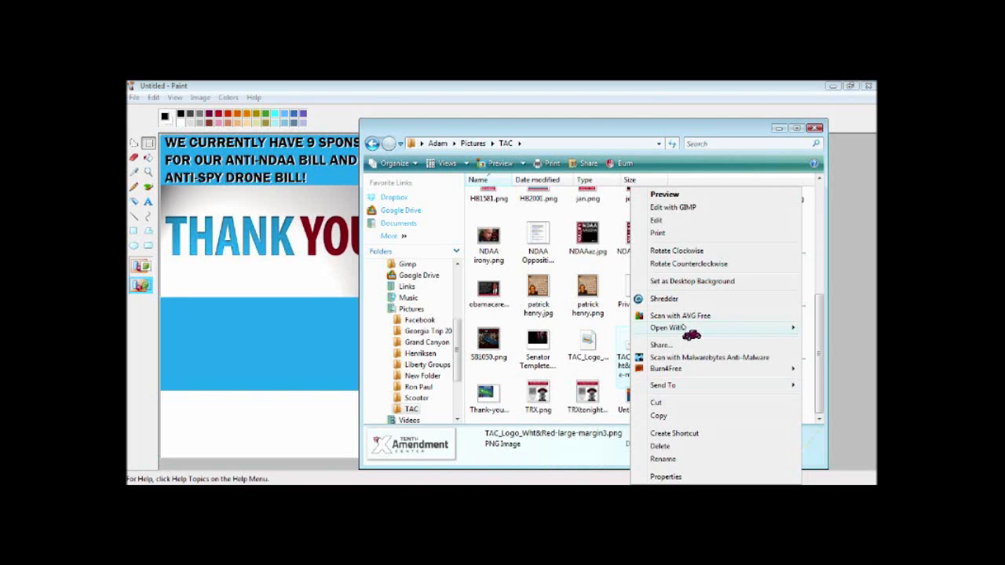
pyautogui.moveTo(721, 329)
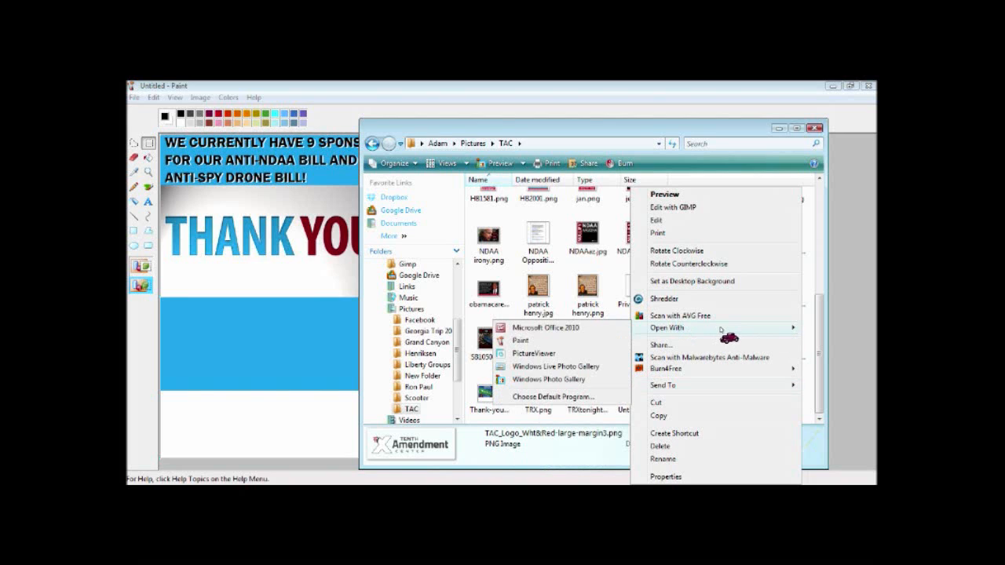
pyautogui.click(518, 340)
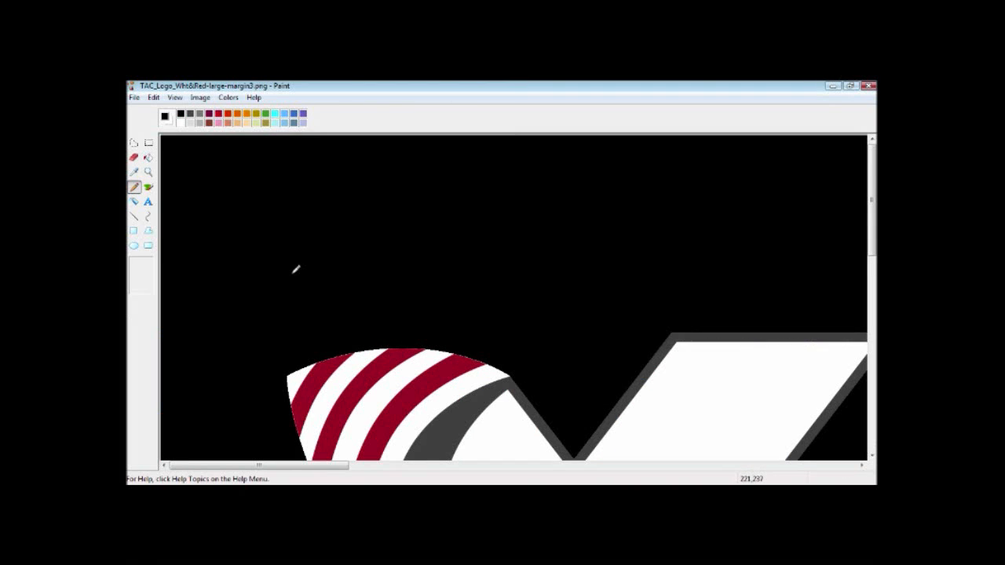
# Resize the logo image to 25% horizontally and 25% vertically
pyautogui.click(200, 98)
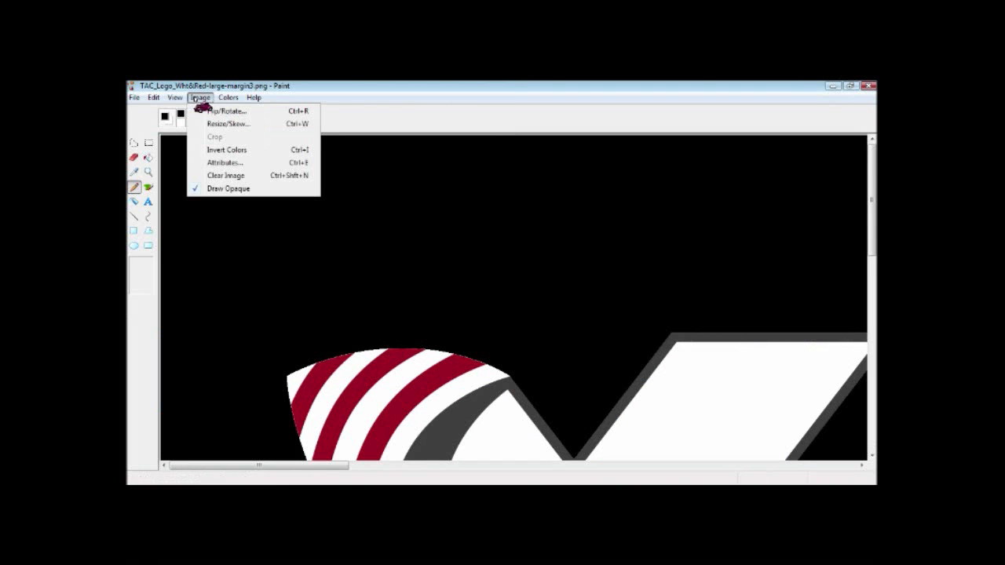
pyautogui.click(228, 123)
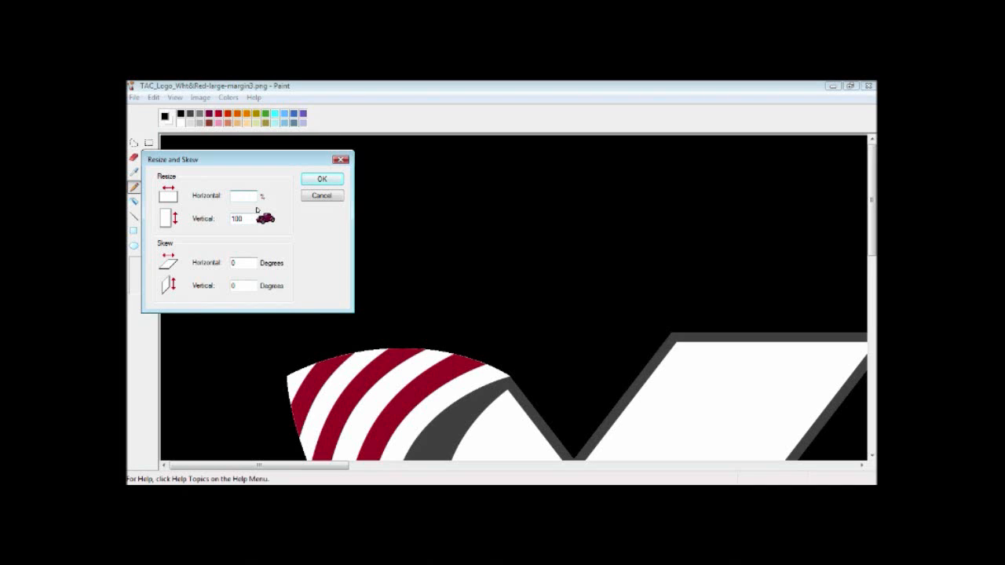
pyautogui.write('2525')
pyautogui.press('Return')
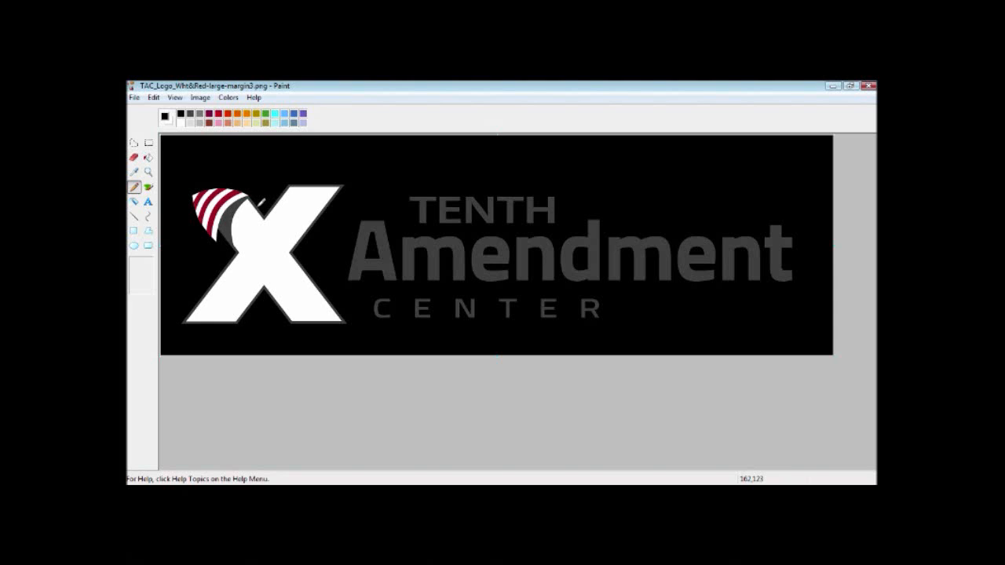
# Shrink the logo further by resizing it to 75% horizontally and vertically
pyautogui.click(200, 97)
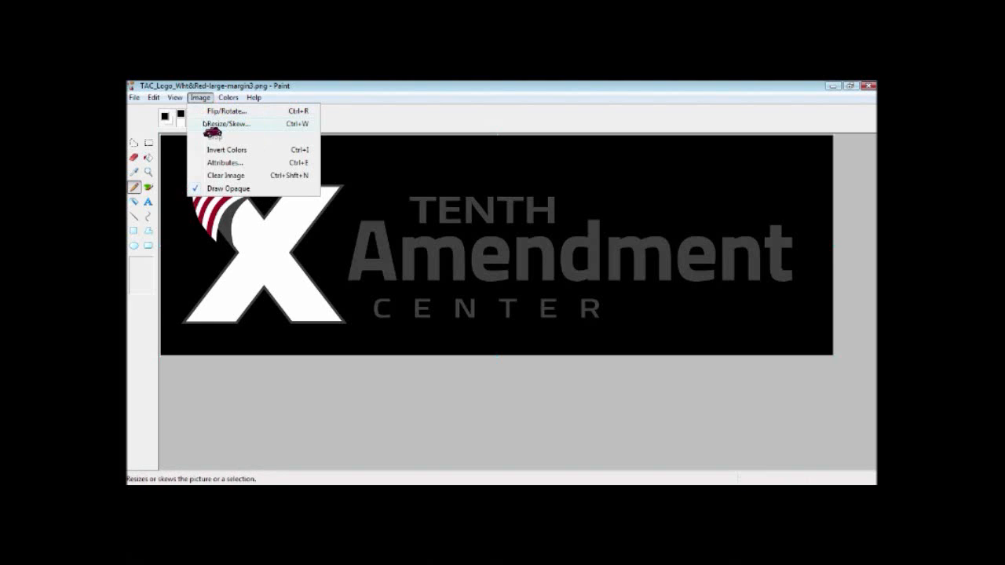
pyautogui.click(215, 123)
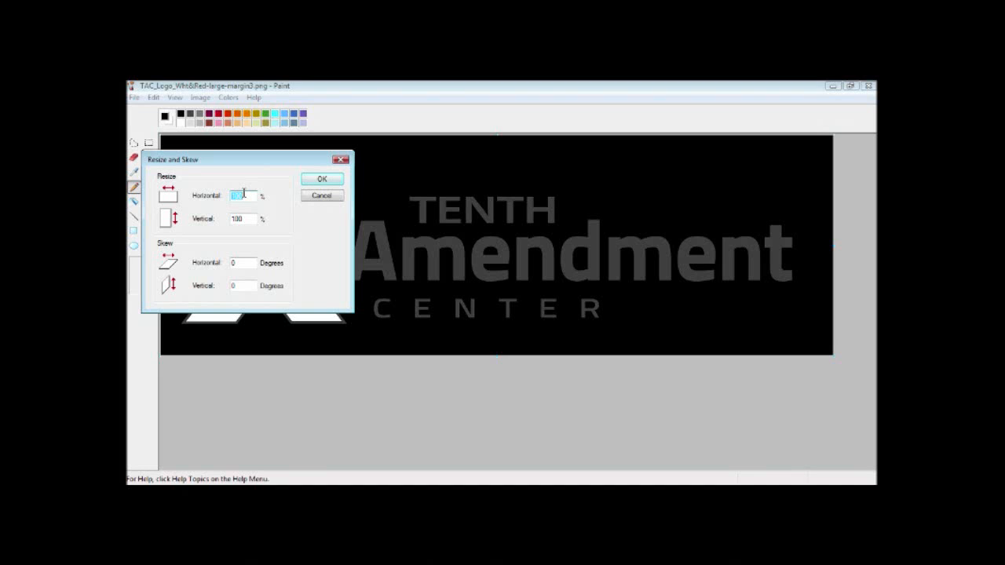
pyautogui.press('BackSpace')
pyautogui.write('75')
pyautogui.press('Return')
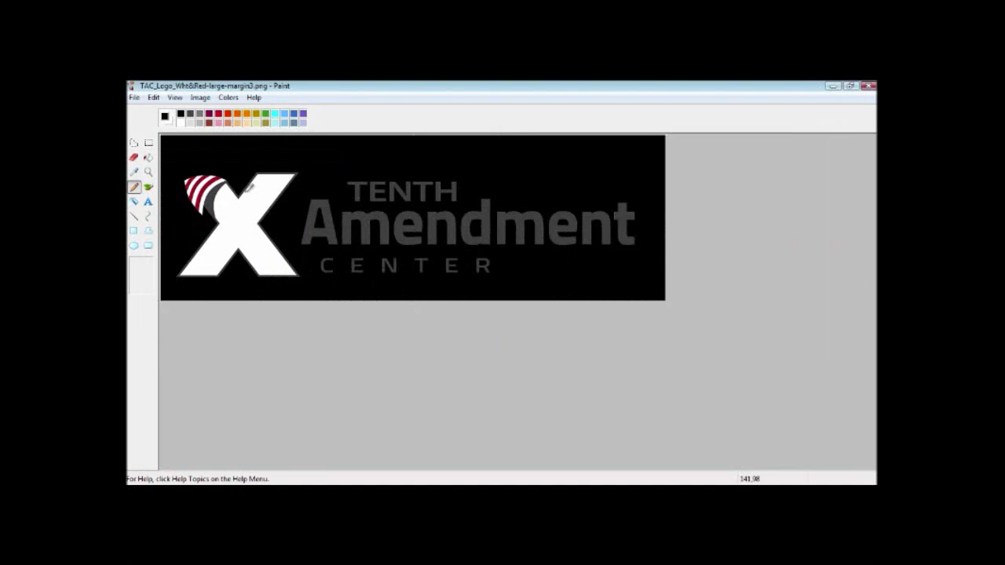
# Resize the logo two more times, each time to 75% horizontally and 75% vertically
pyautogui.click(201, 98)
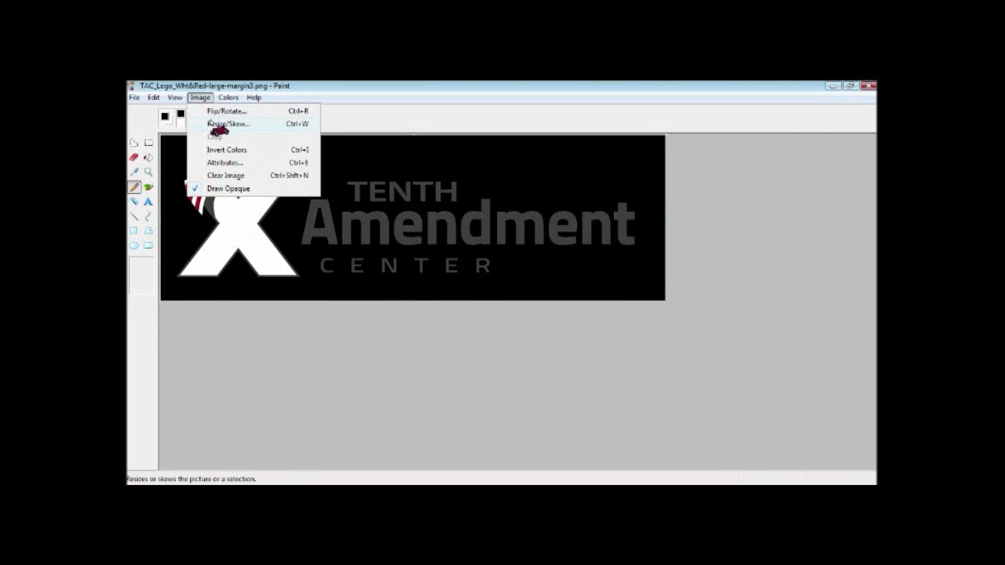
pyautogui.click(209, 122)
pyautogui.write('75')
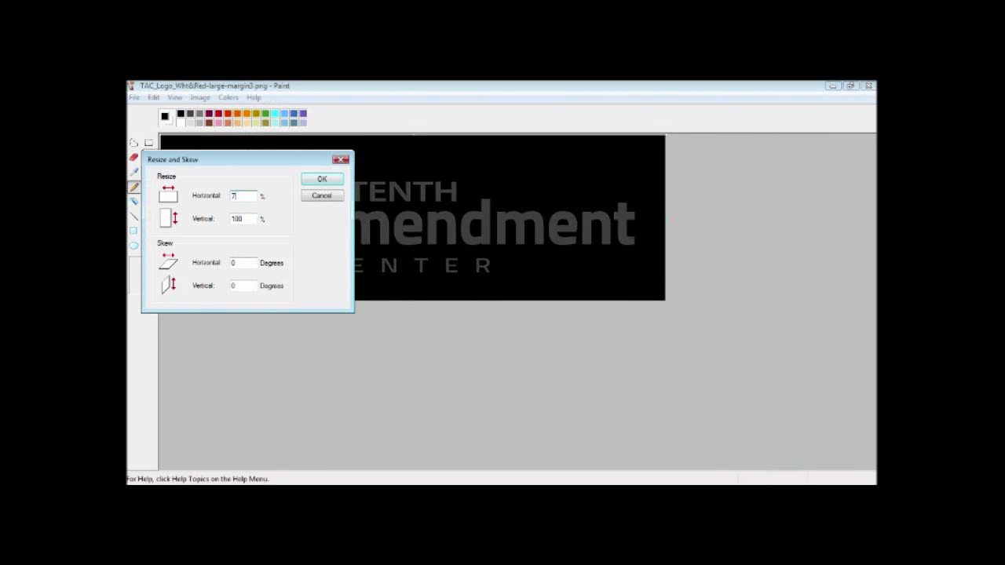
pyautogui.press('Tab')
pyautogui.write('75')
pyautogui.press('Return')
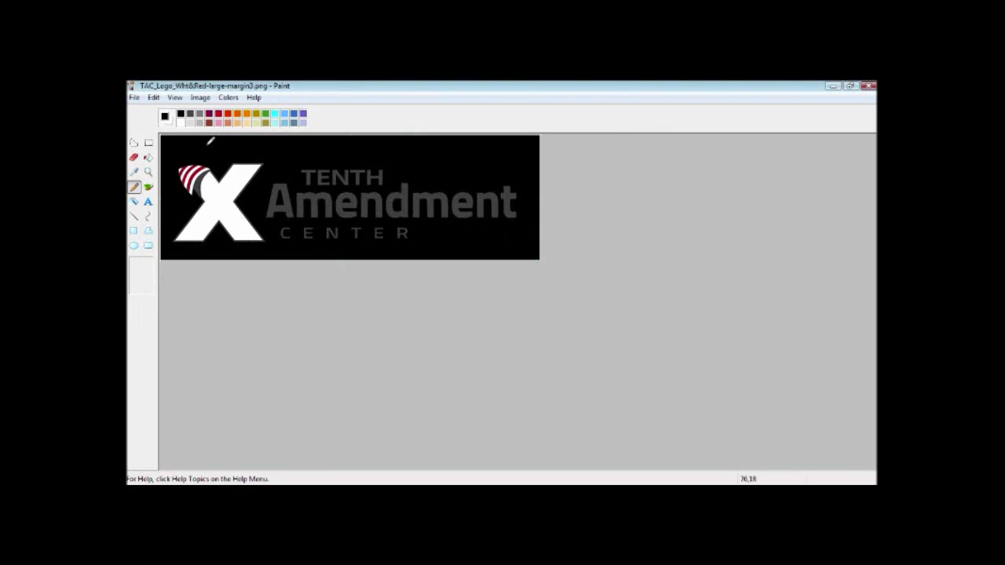
pyautogui.click(200, 97)
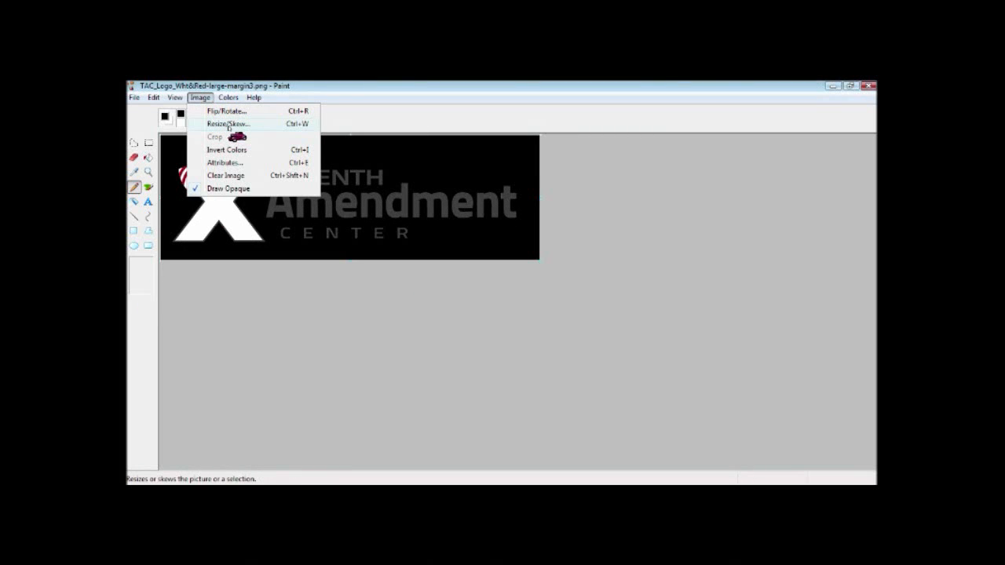
pyautogui.click(228, 124)
pyautogui.write('75')
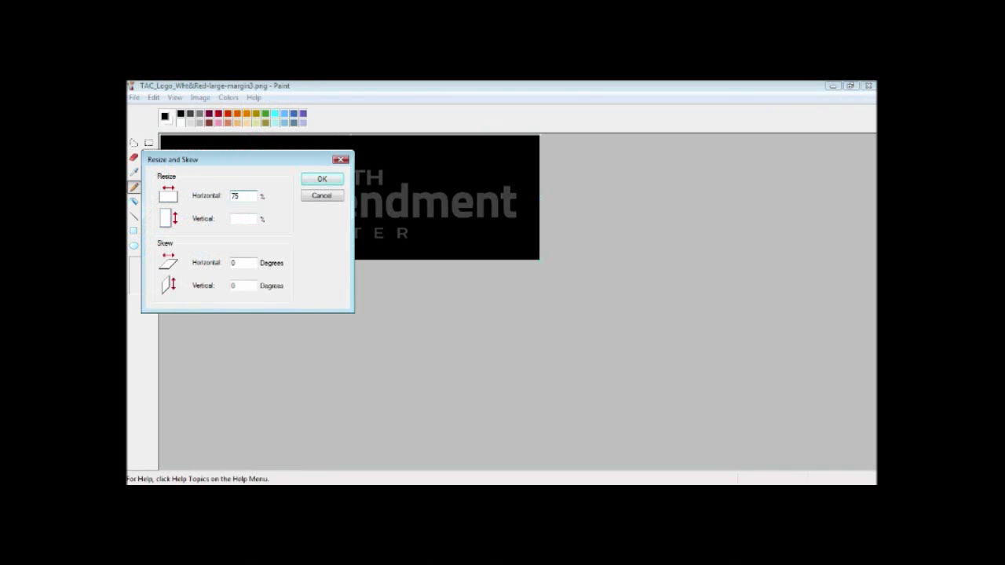
pyautogui.press('Return')
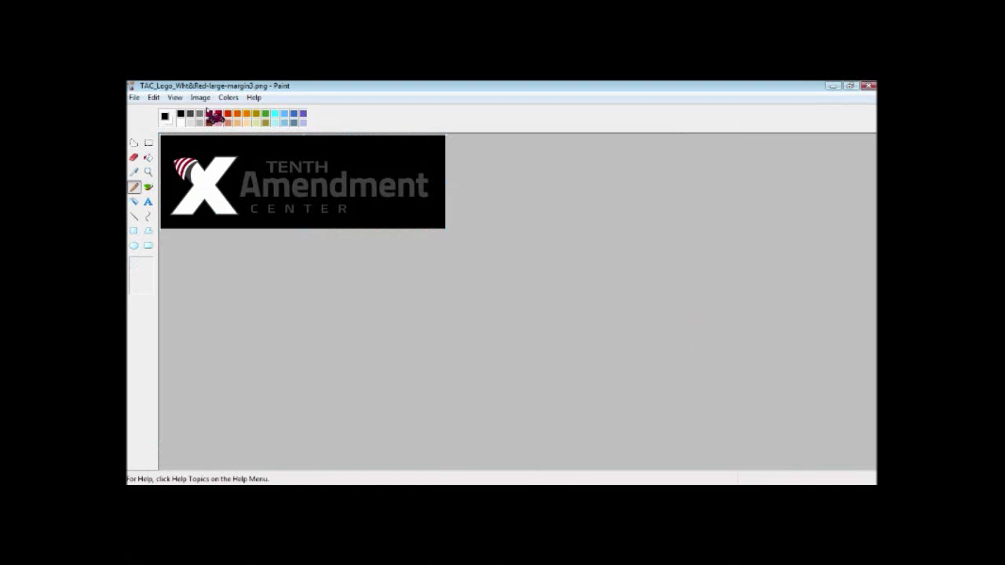
# Shrink the logo proportionally once more so it fits the width of the thank-you graphic
pyautogui.click(200, 98)
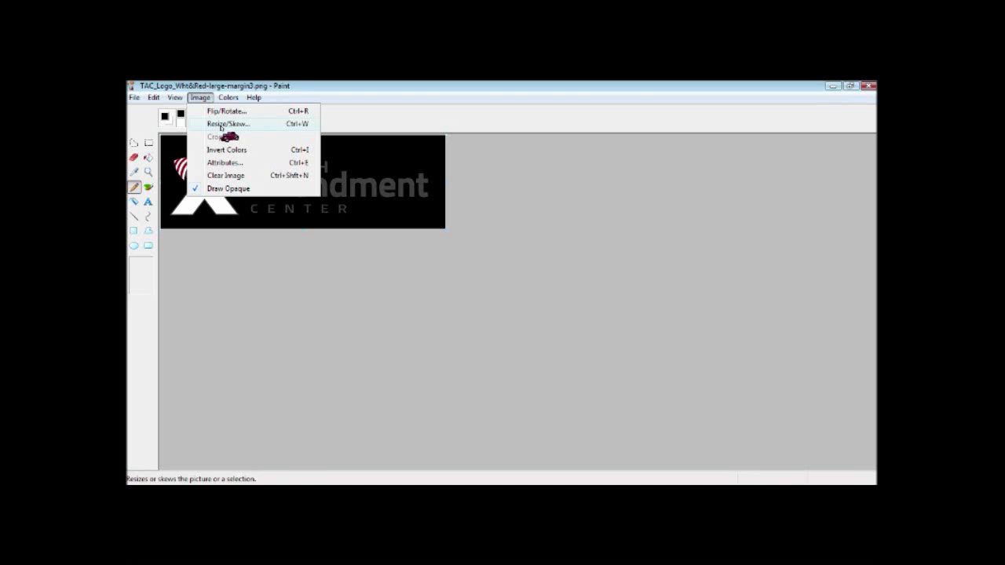
pyautogui.click(226, 125)
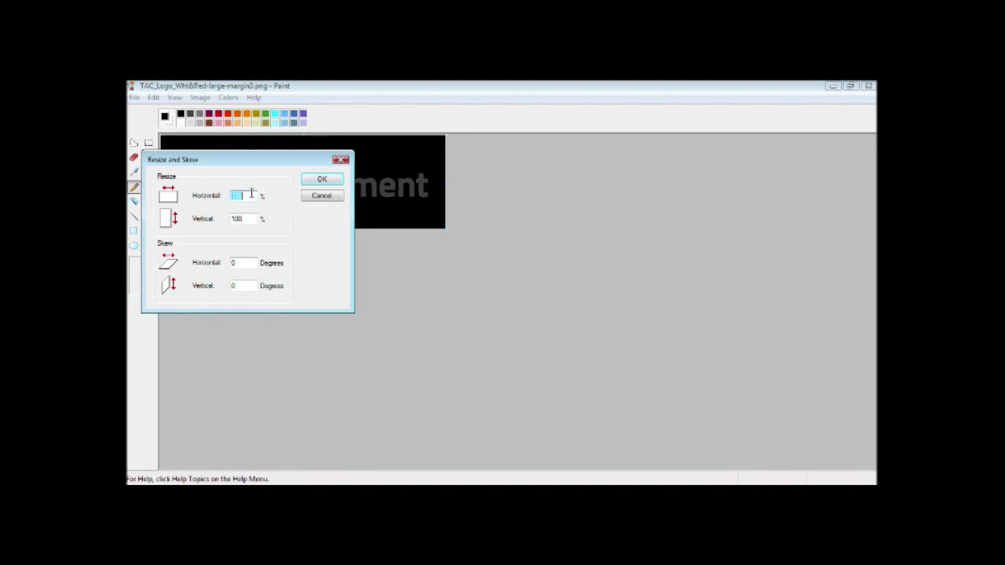
pyautogui.press('Return')
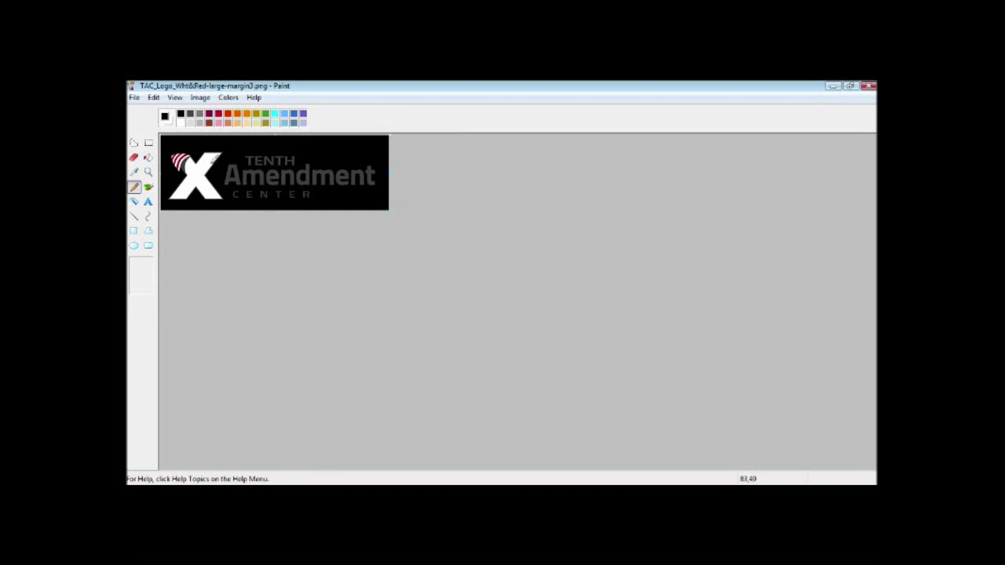
# Select the entire resized logo image and copy it
pyautogui.click(148, 142)
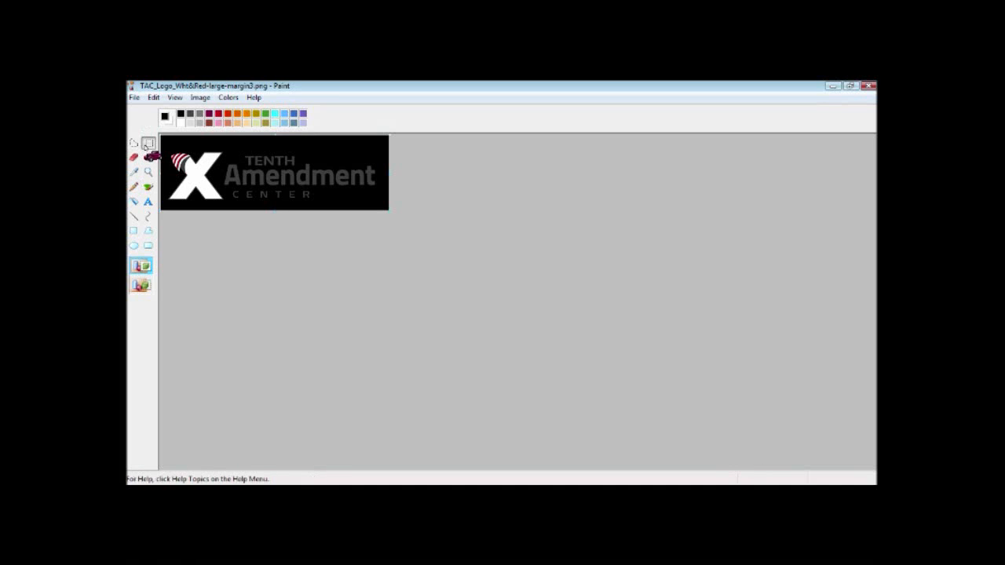
pyautogui.click(153, 97)
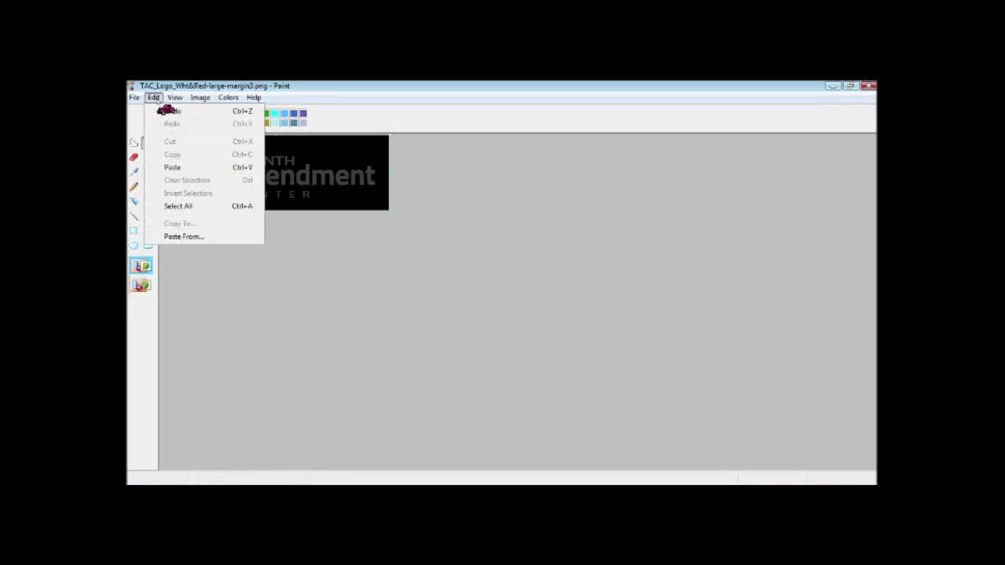
pyautogui.click(188, 205)
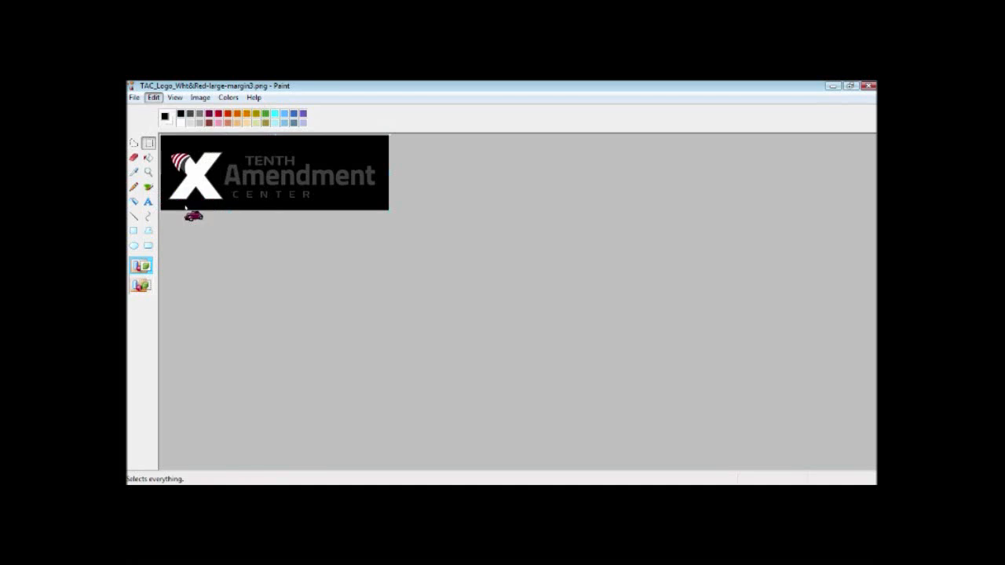
pyautogui.rightClick(193, 162)
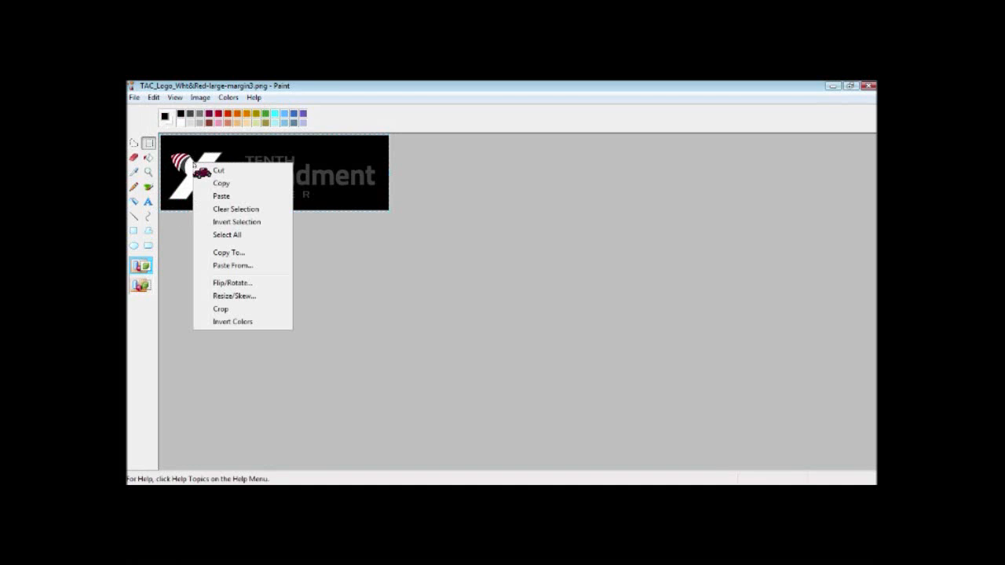
pyautogui.click(235, 183)
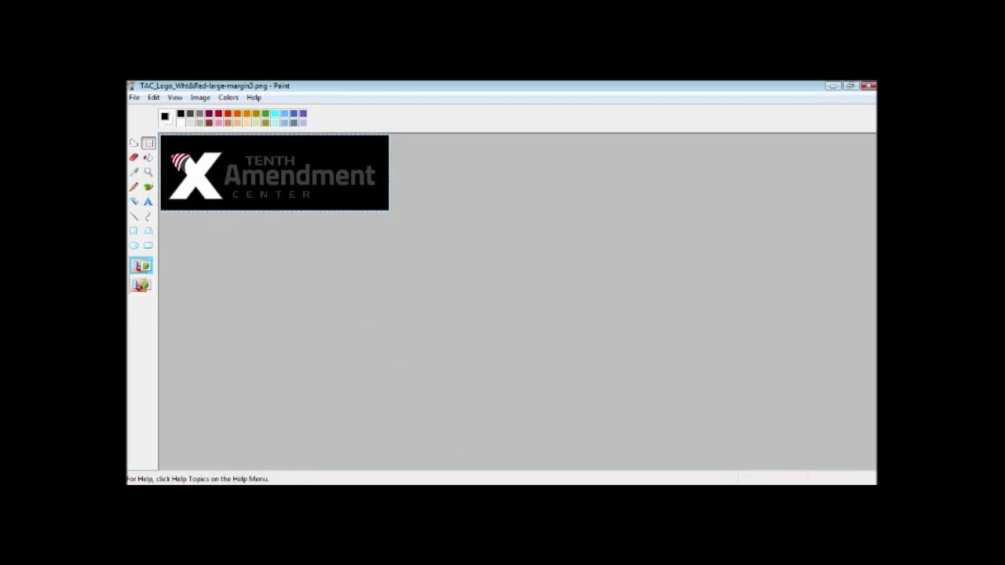
# Paste the logo with an opaque background into the untitled thank-you picture and place it in the blue area below the THANK YOU! image
pyautogui.hotkey('alt', 'Tab')
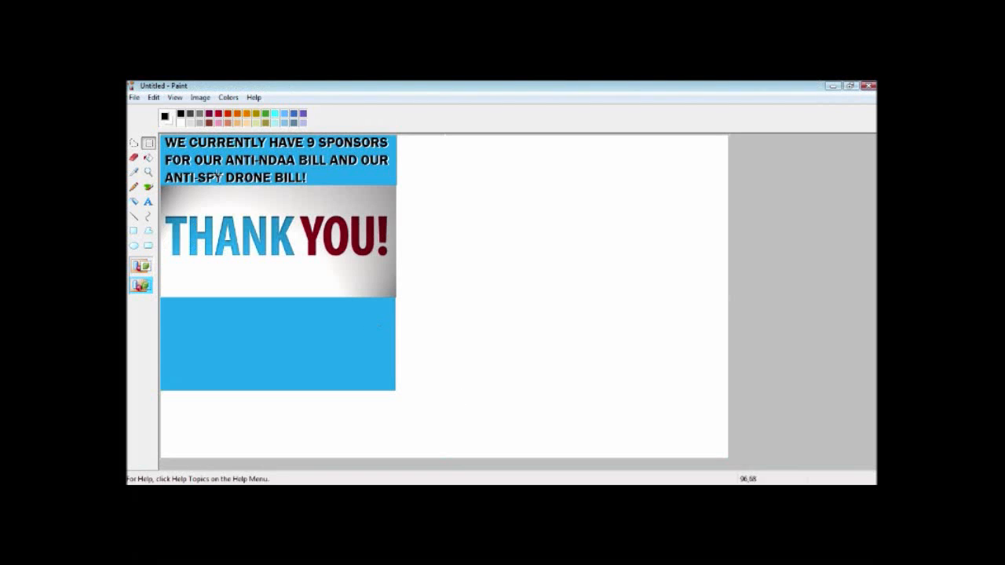
pyautogui.click(154, 97)
pyautogui.click(171, 168)
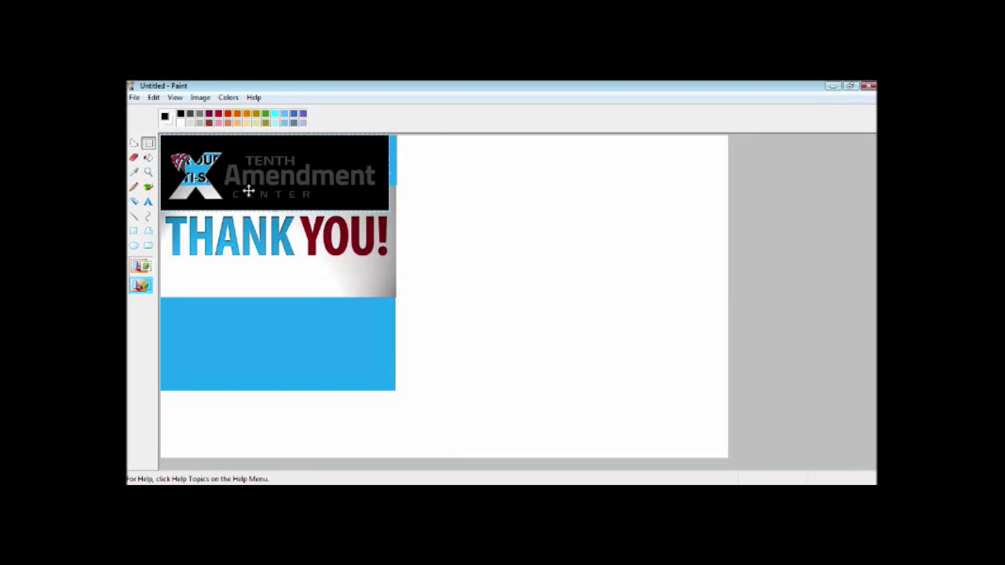
pyautogui.click(142, 267)
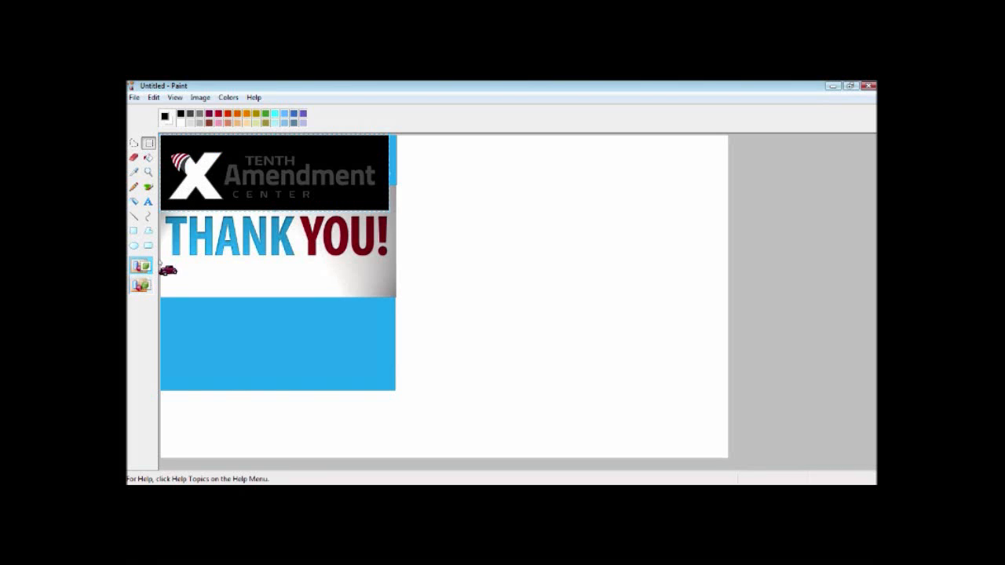
pyautogui.moveTo(257, 160); pyautogui.dragTo(260, 329)
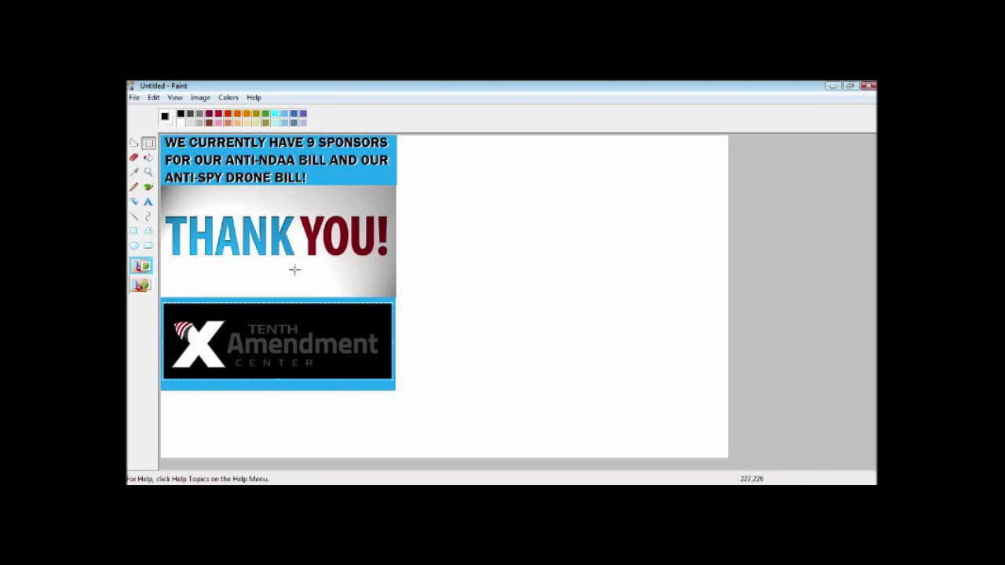
pyautogui.click(458, 265)
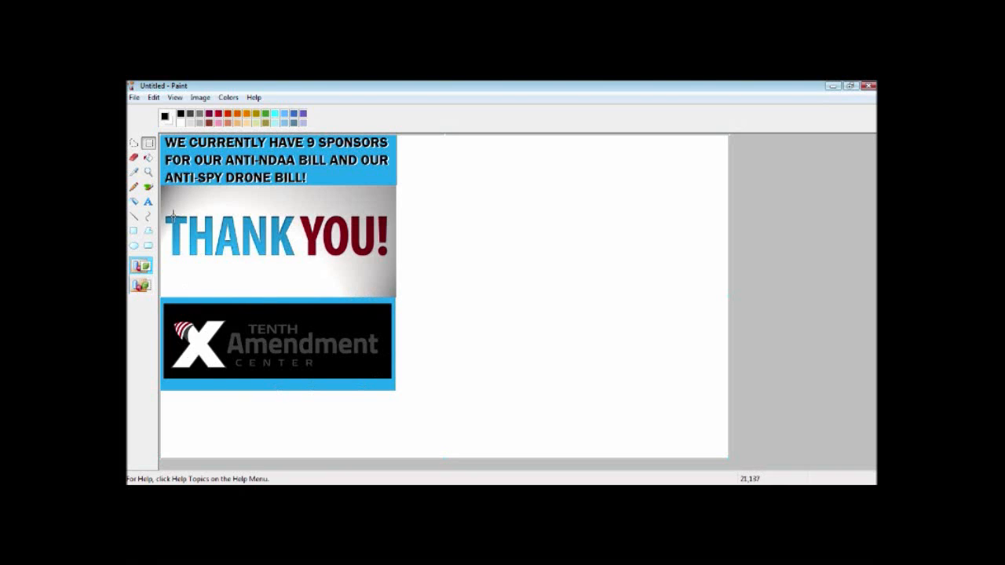
# Fill the blue area around the logo with the logo's black background colour and crop the canvas to the graphic's edges
pyautogui.click(134, 172)
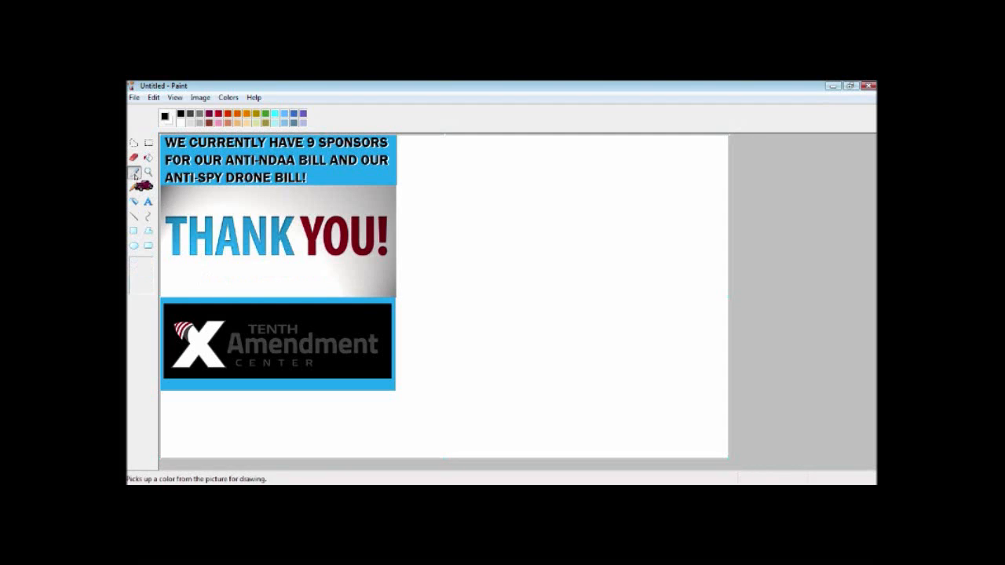
pyautogui.click(353, 317)
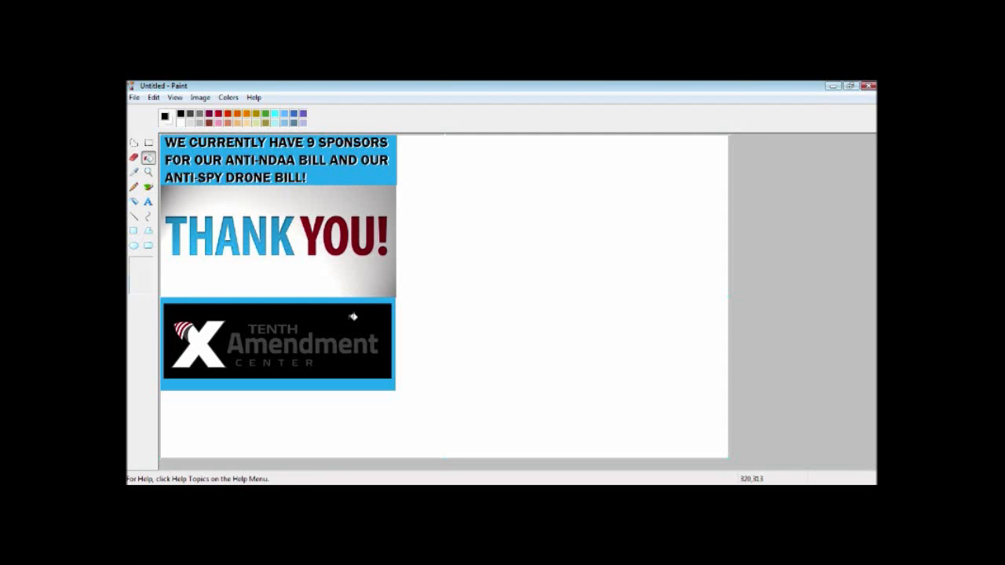
pyautogui.click(299, 299)
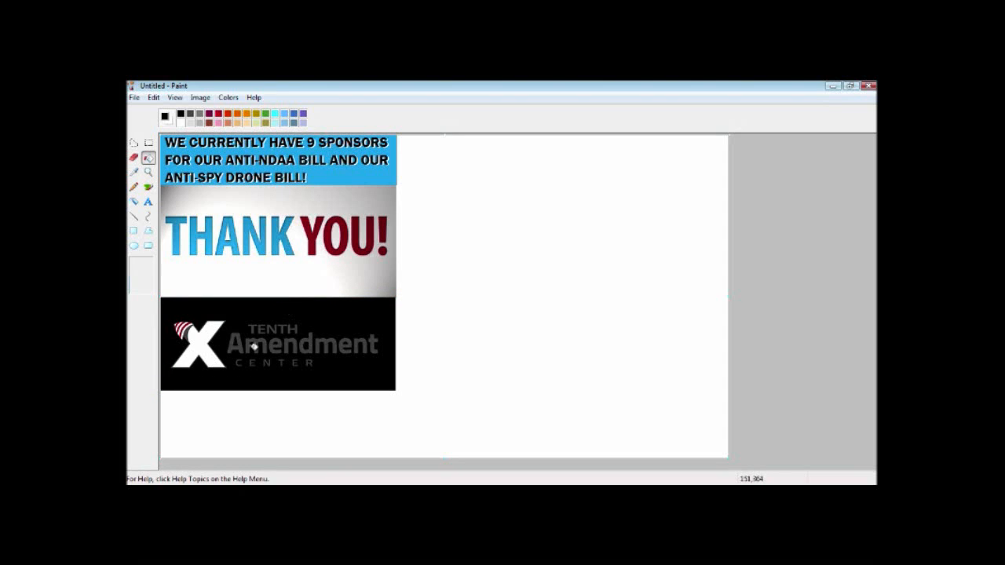
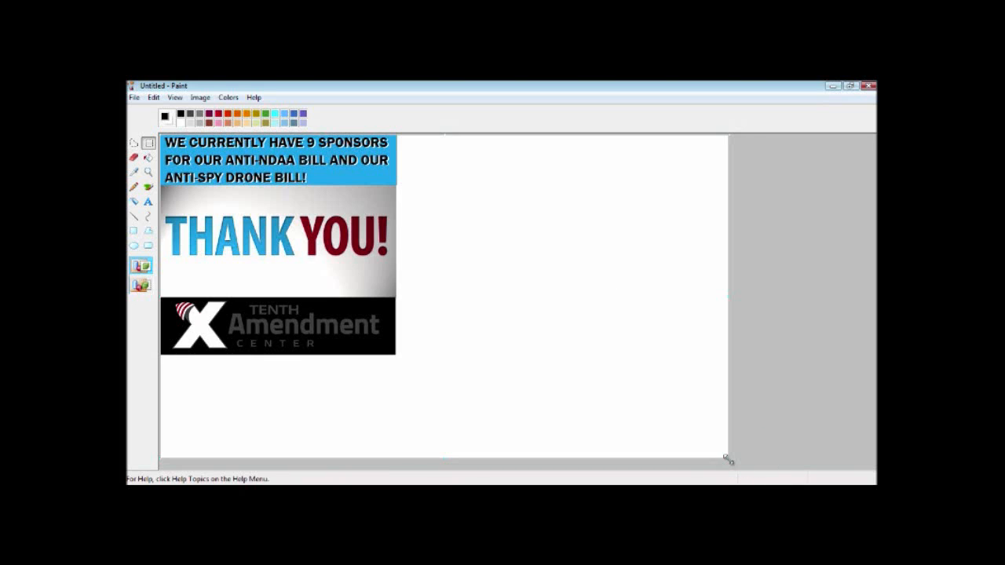
pyautogui.moveTo(728, 459); pyautogui.dragTo(396, 355)
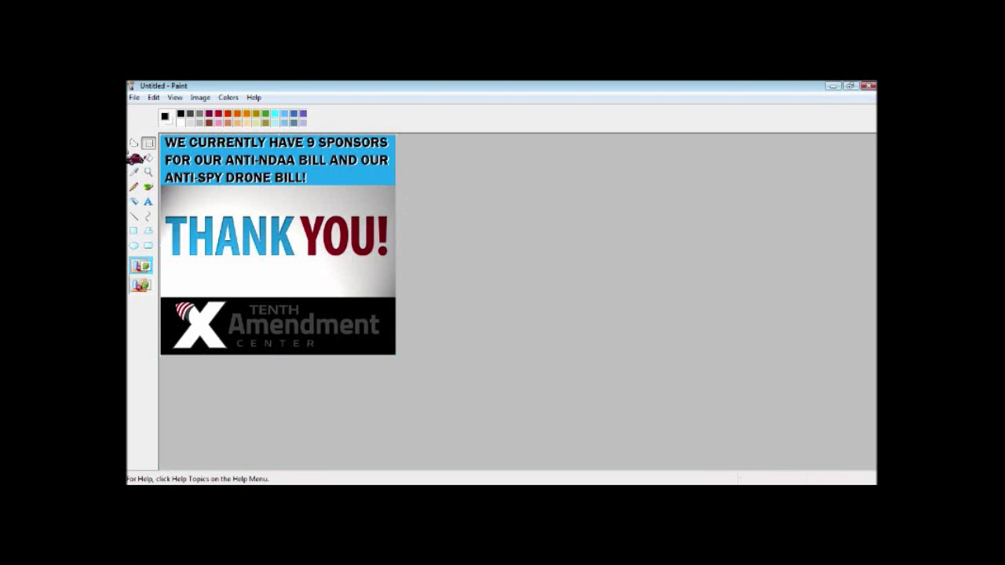
# Save the picture as THANKYOU in PNG format in the TAC folder under Pictures
pyautogui.click(134, 98)
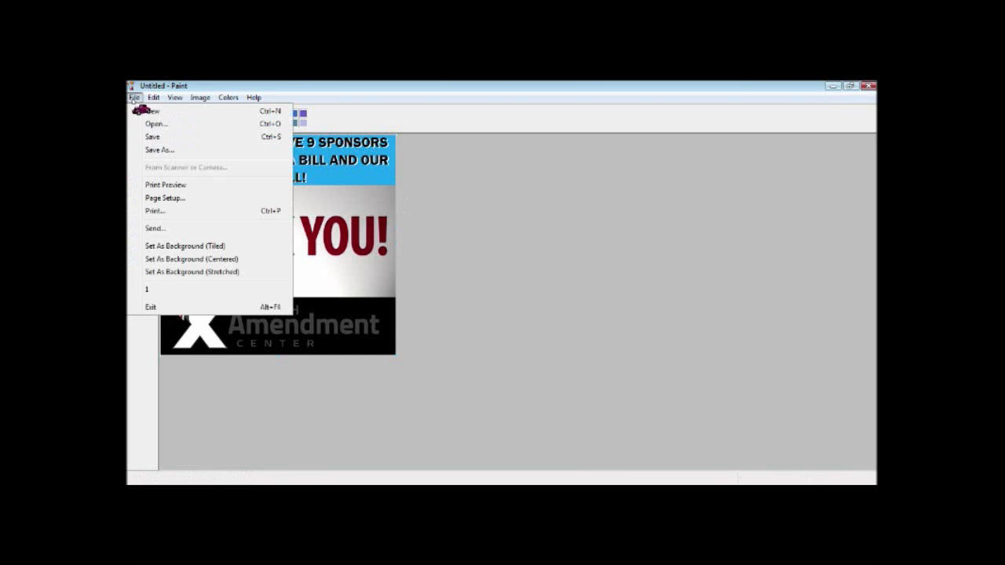
pyautogui.click(173, 151)
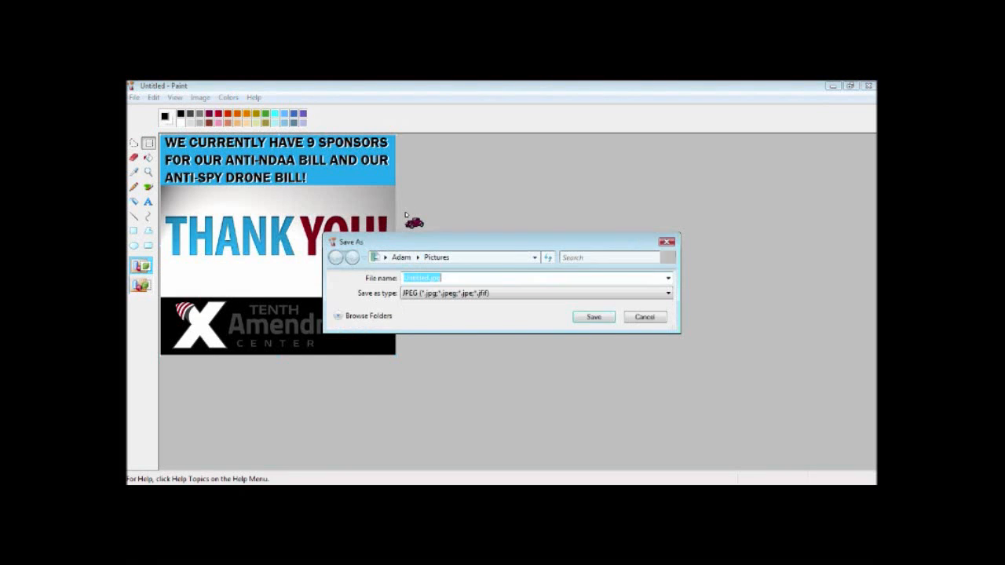
pyautogui.click(456, 257)
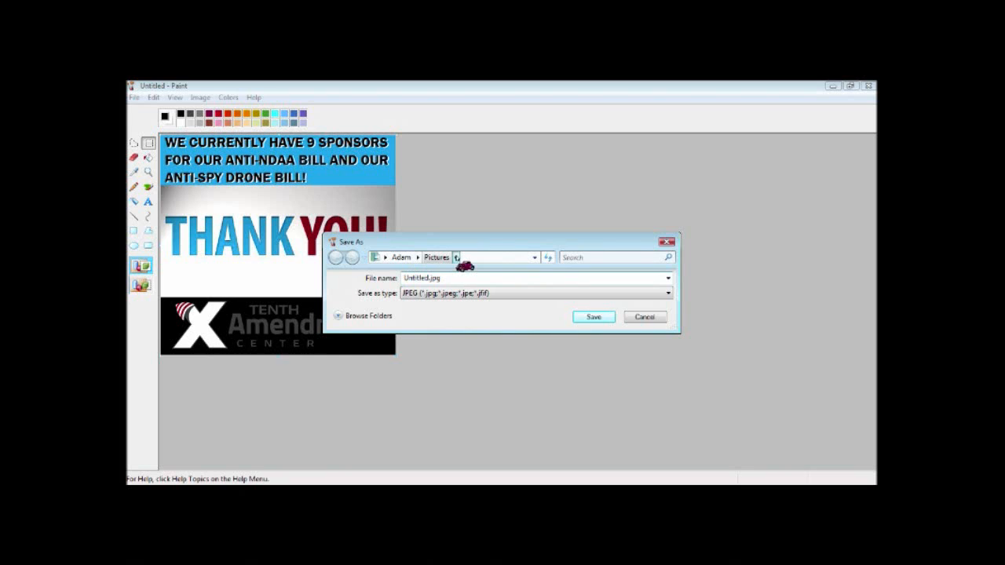
pyautogui.click(475, 369)
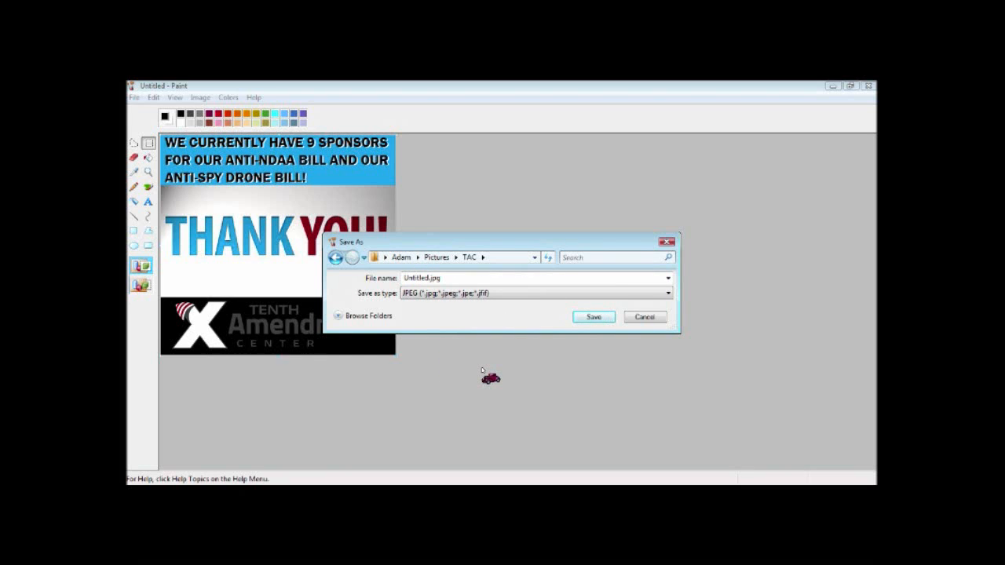
pyautogui.doubleClick(428, 277)
pyautogui.click(427, 277)
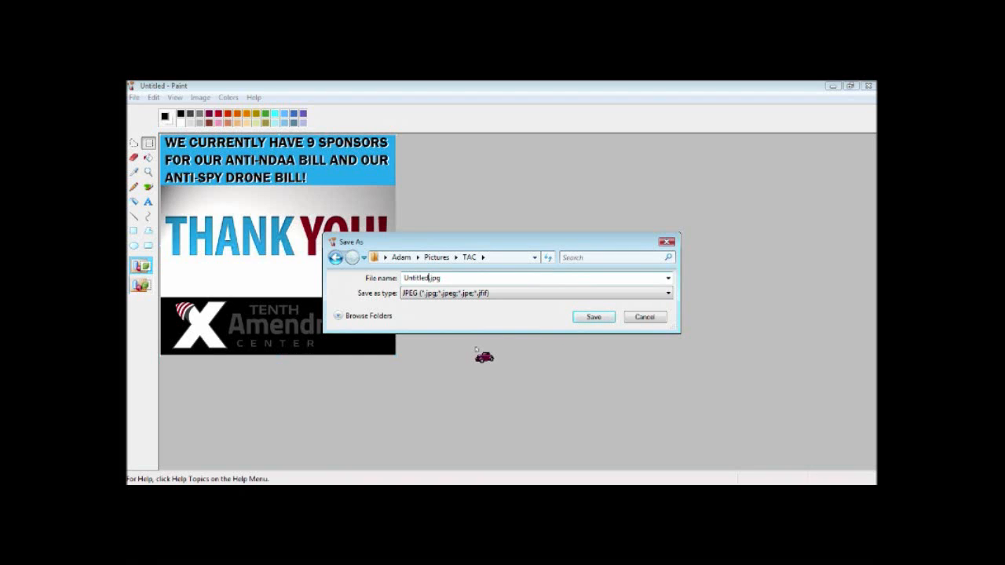
pyautogui.write('THANKYOU')
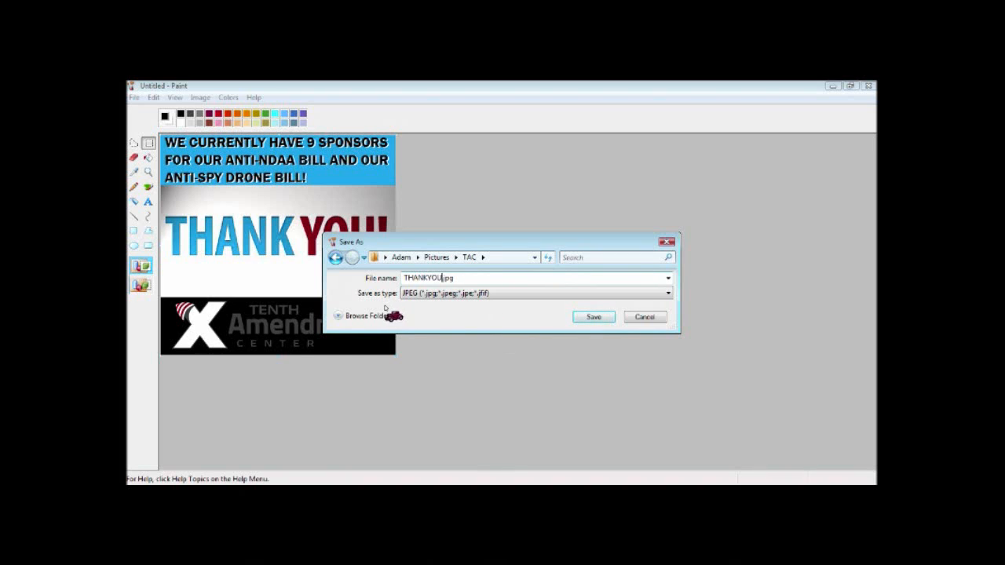
pyautogui.click(668, 293)
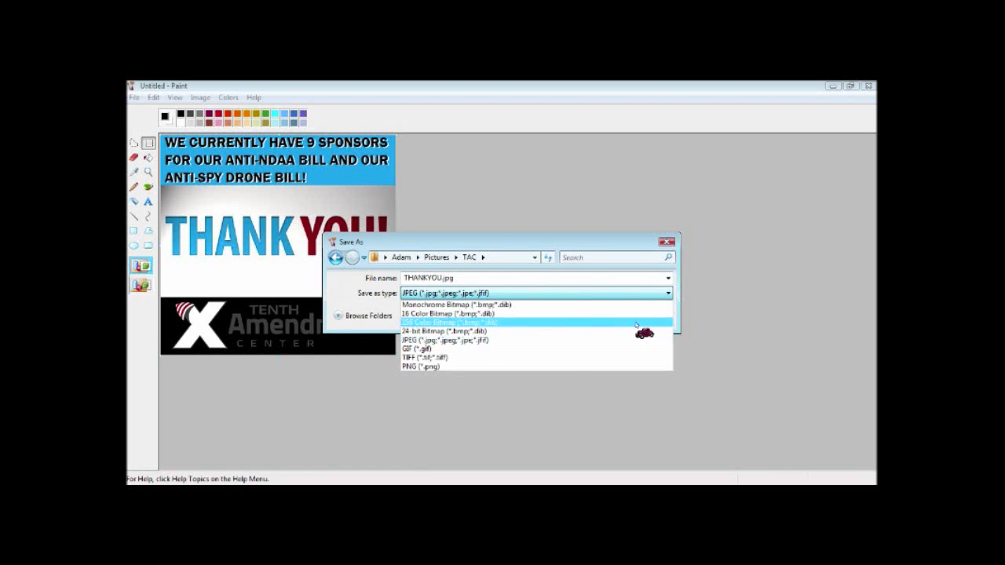
pyautogui.click(423, 366)
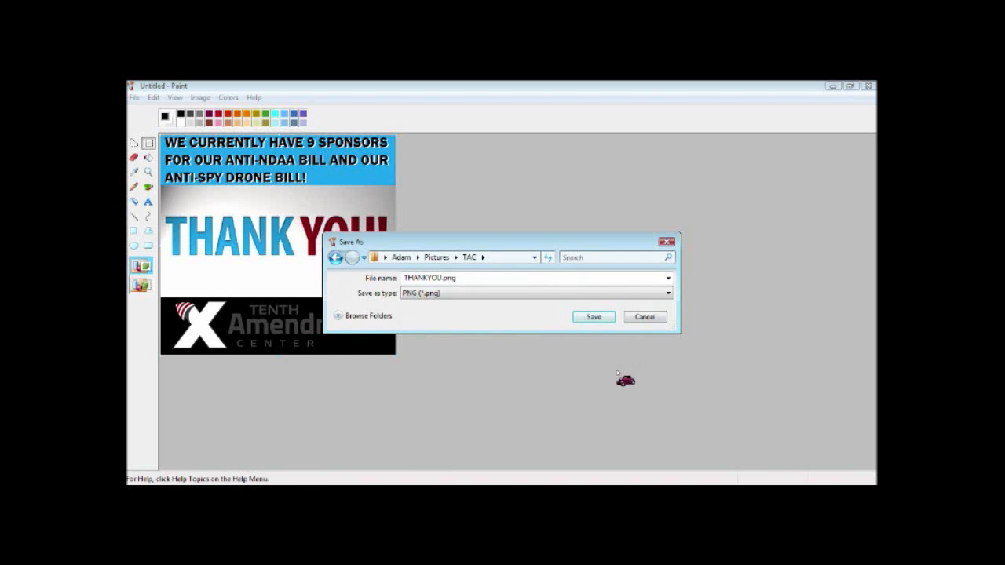
pyautogui.click(594, 318)
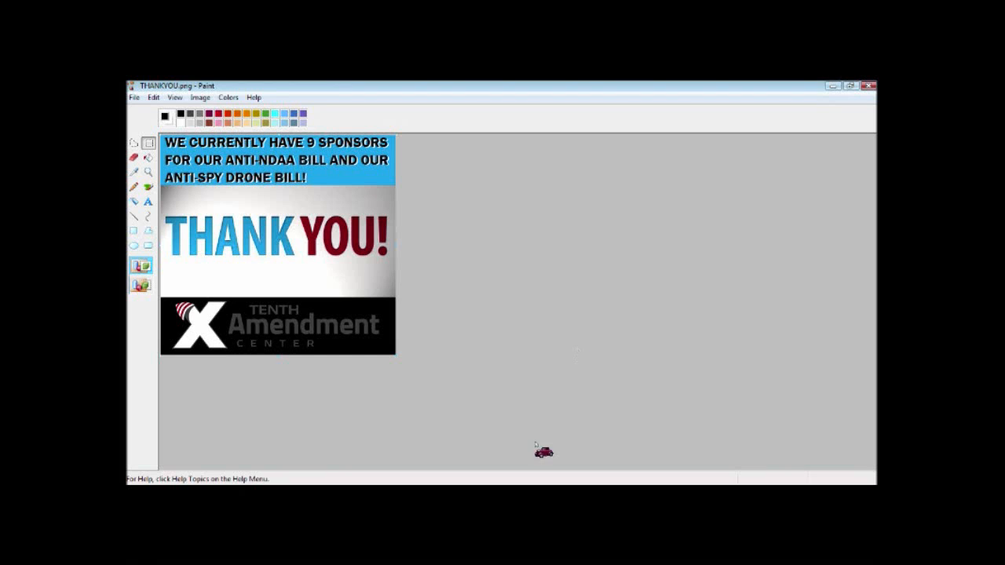
# Switch to the Internet Explorer window and search Google Images for "john mccain"
pyautogui.click(494, 492)
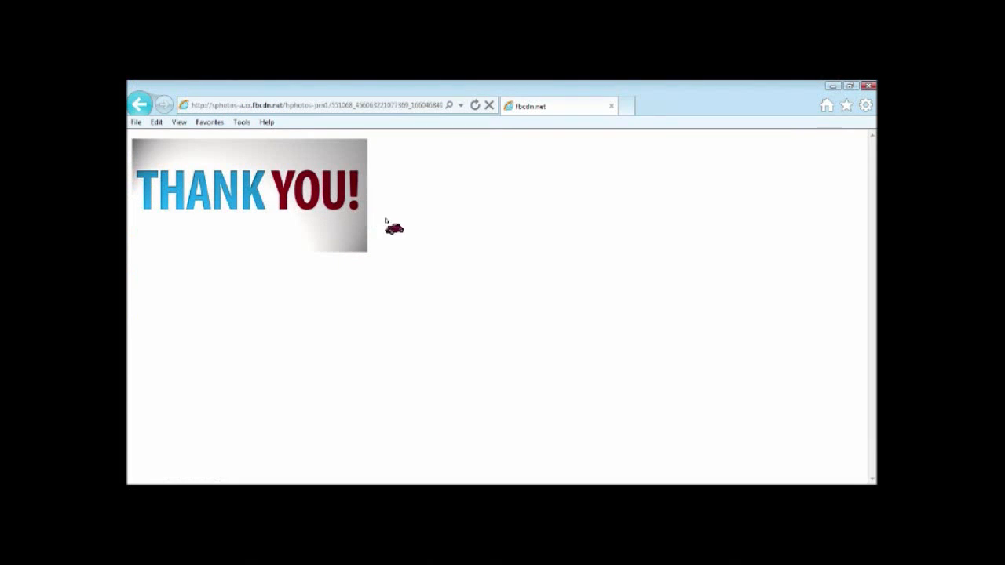
pyautogui.click(344, 104)
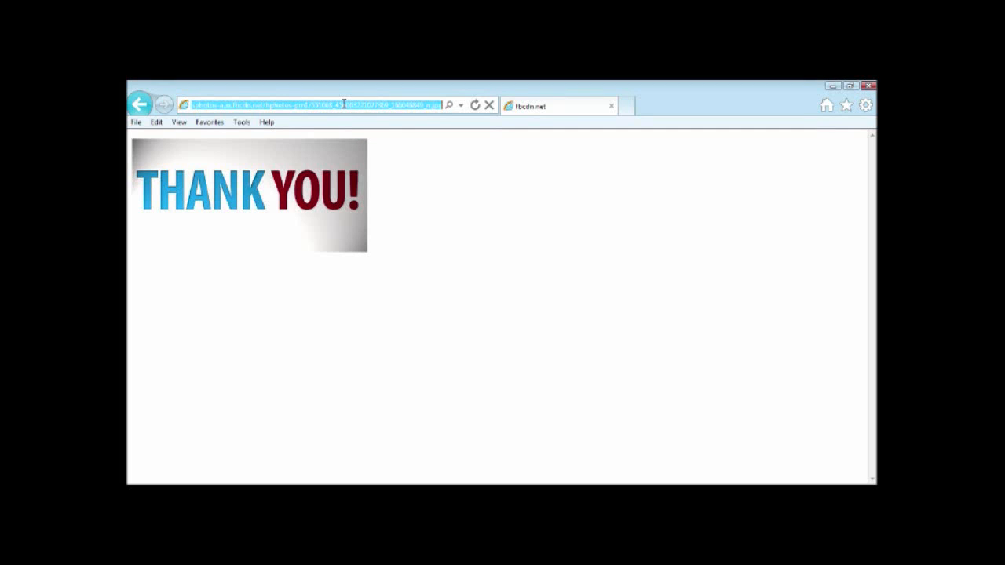
pyautogui.write('john mccain')
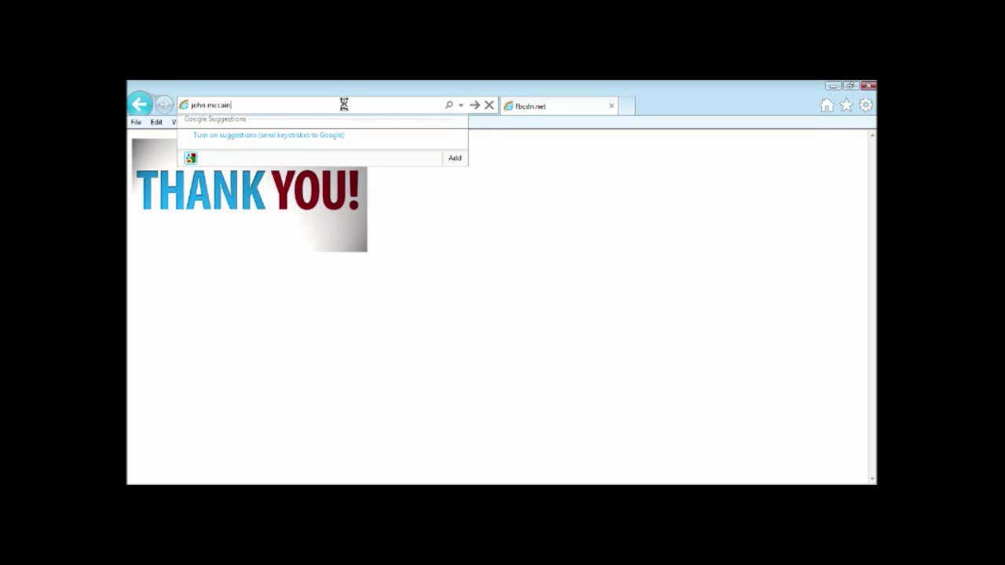
pyautogui.press('Return')
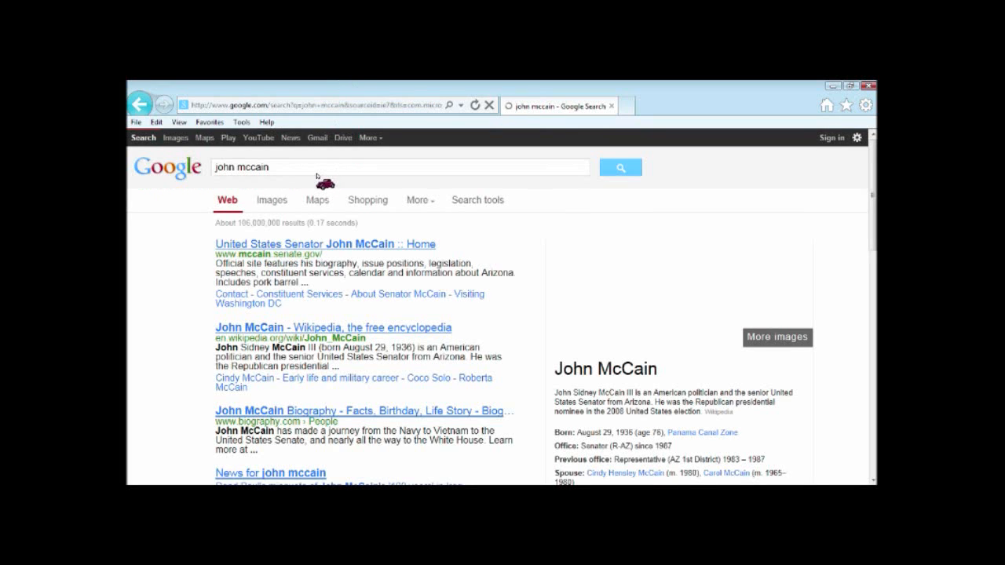
pyautogui.click(176, 140)
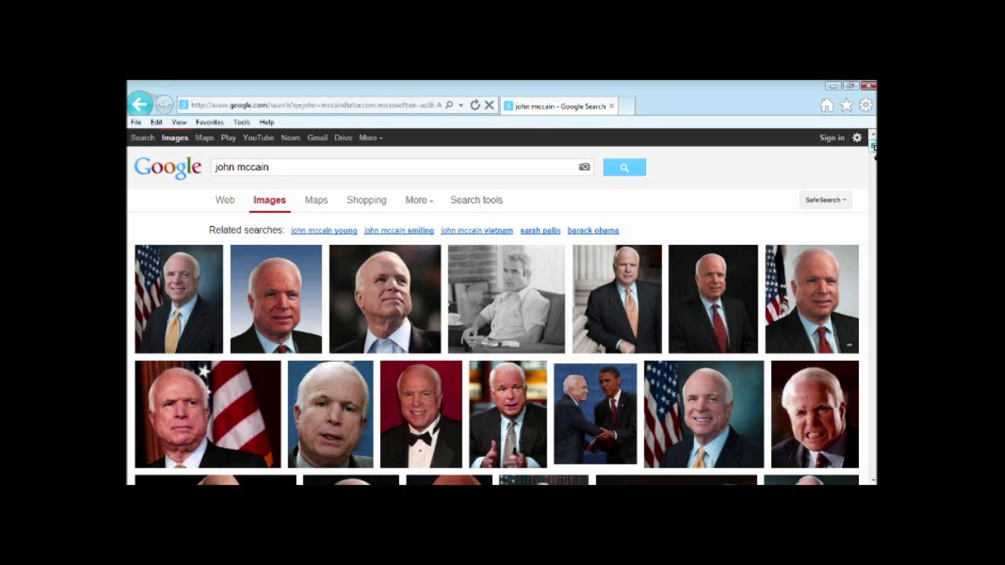
# Choose the 360 × 240 side-profile photo on a dark background and list all available sizes of it
pyautogui.scroll(-3, 874, 155)
pyautogui.scroll(-3, 637, 314)
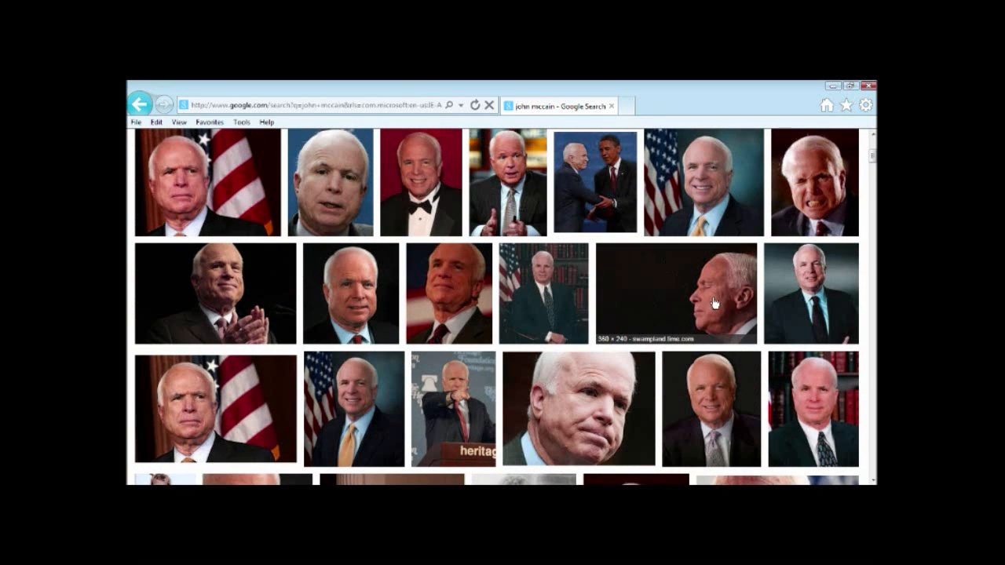
pyautogui.click(650, 295)
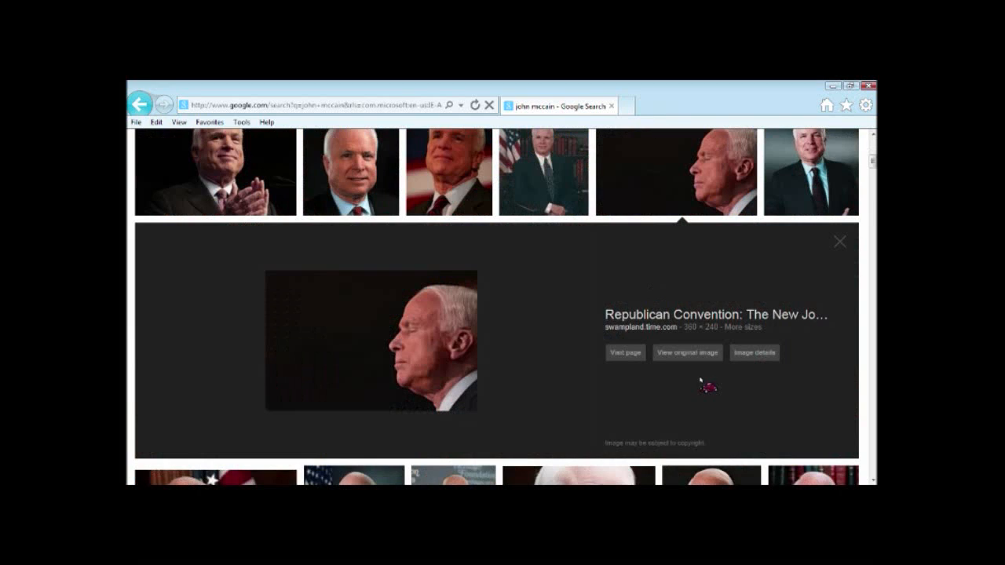
pyautogui.click(761, 358)
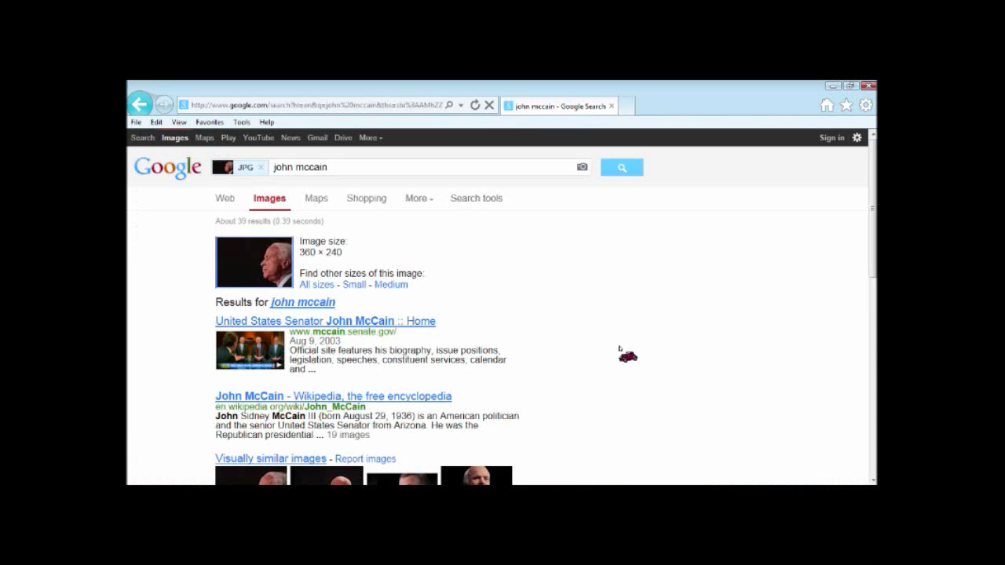
pyautogui.click(318, 286)
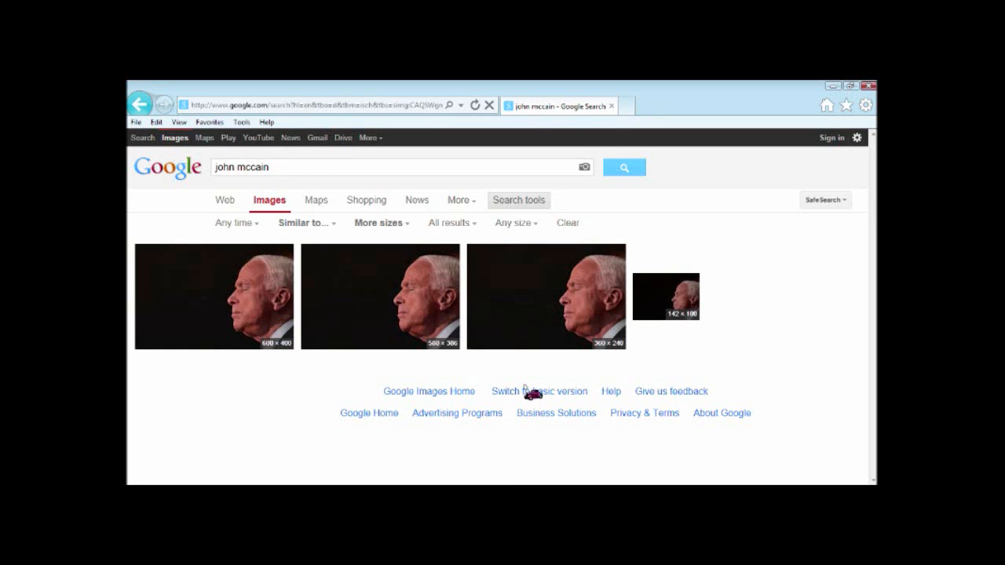
pyautogui.click(516, 310)
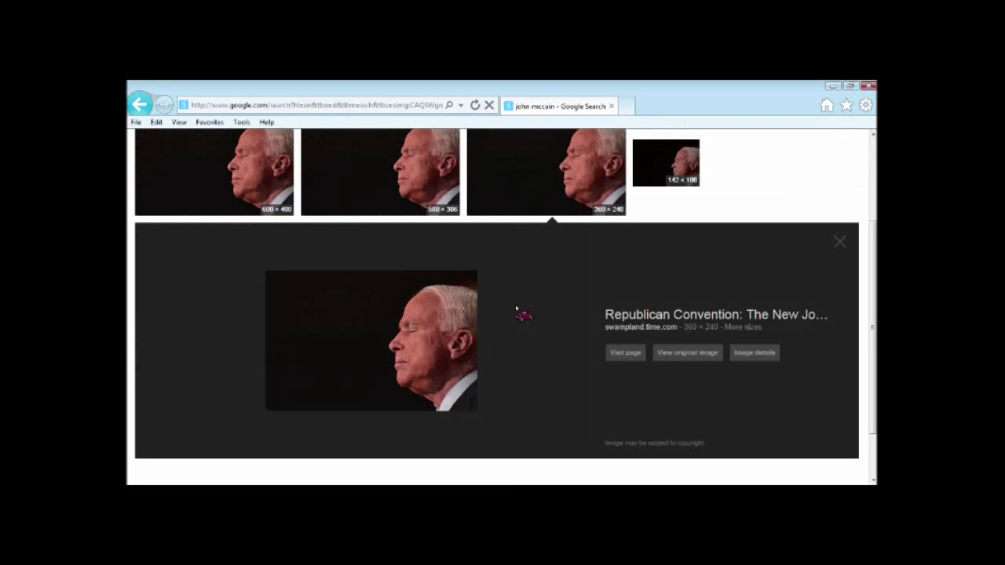
pyautogui.click(687, 352)
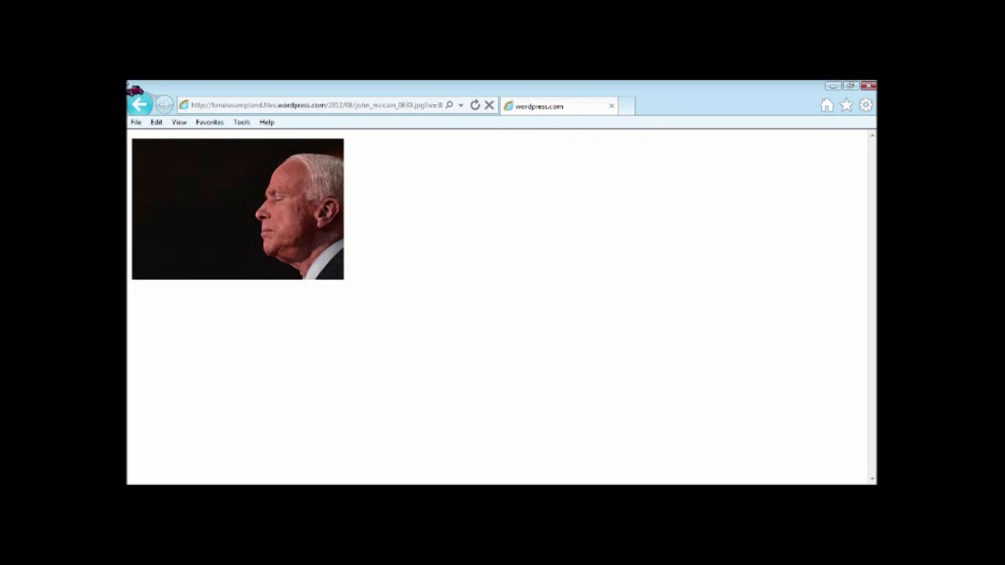
pyautogui.click(138, 104)
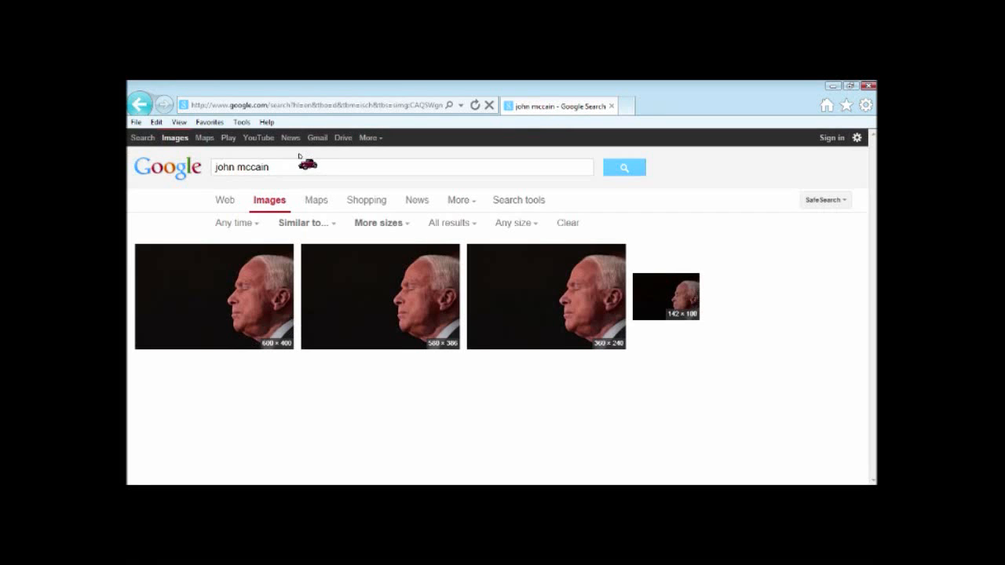
pyautogui.click(518, 299)
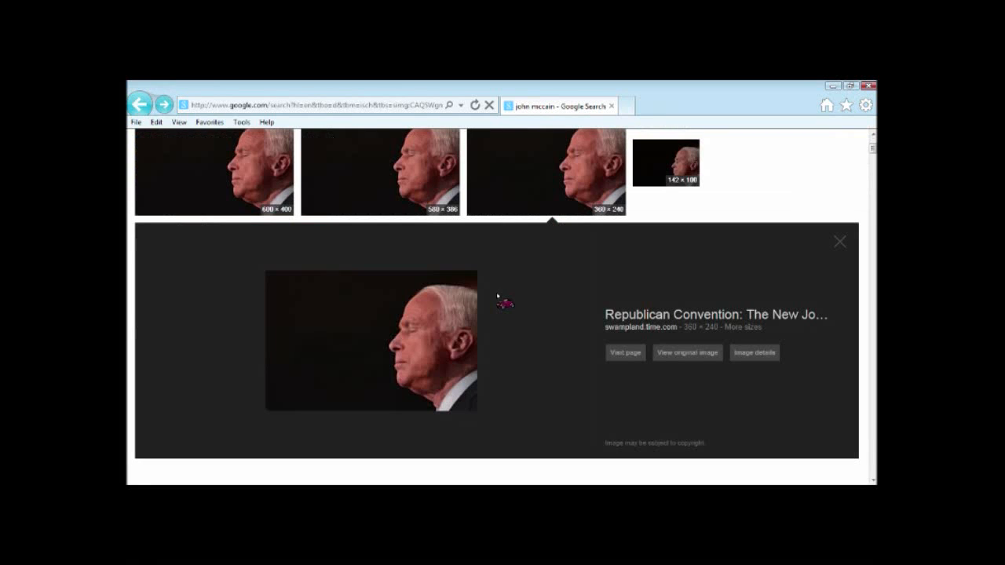
pyautogui.click(839, 241)
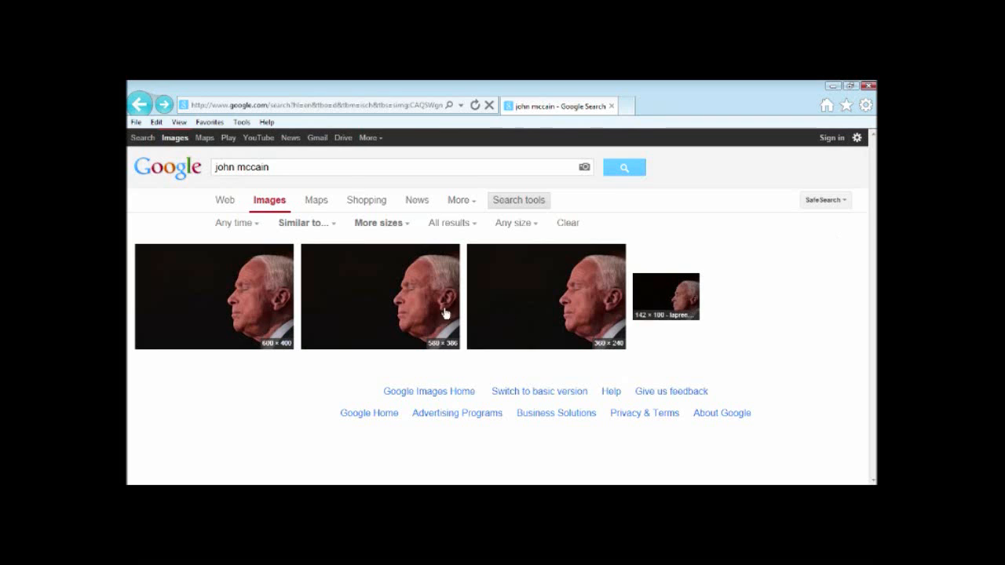
# Open the original image of the 580 × 386 version of the profile photo and copy it
pyautogui.click(394, 306)
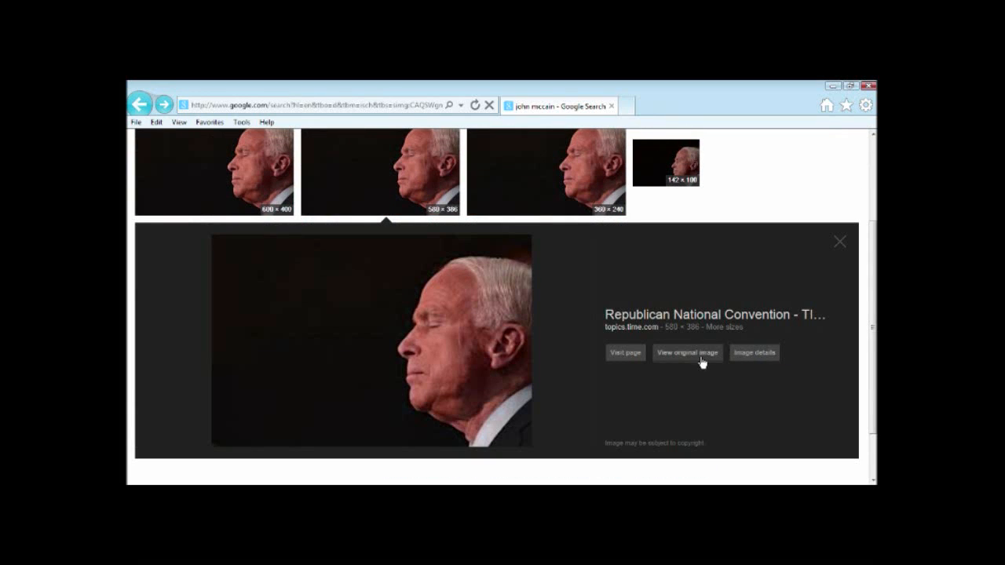
pyautogui.click(701, 355)
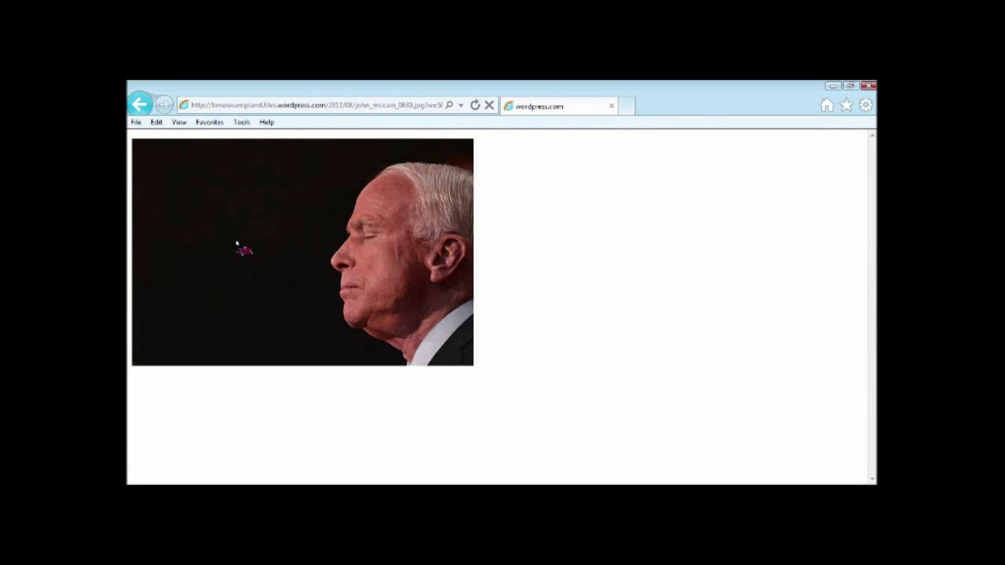
pyautogui.rightClick(237, 244)
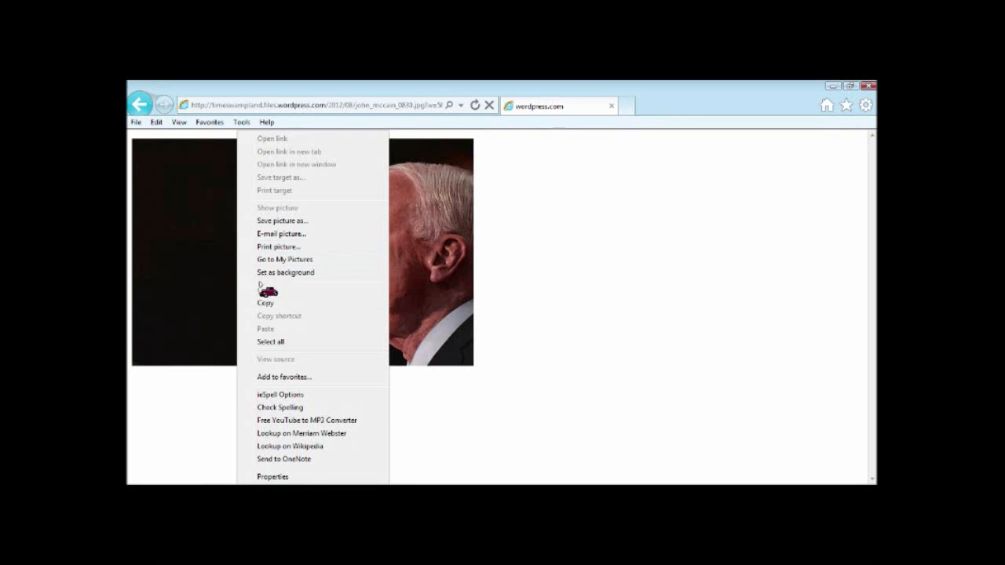
pyautogui.click(273, 304)
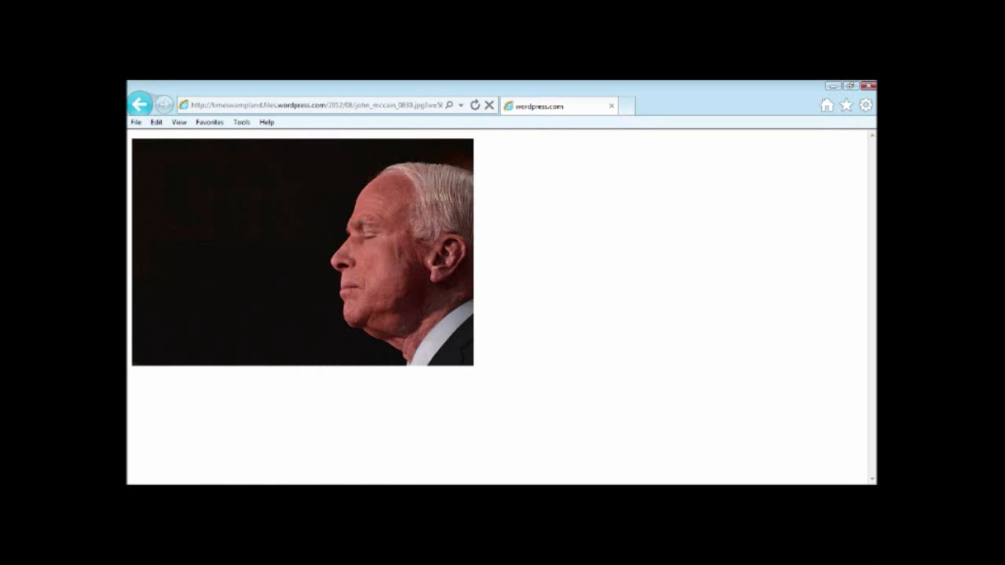
# Open Paint, paste the copied profile photo into the blank picture and deselect it
pyautogui.press('super')
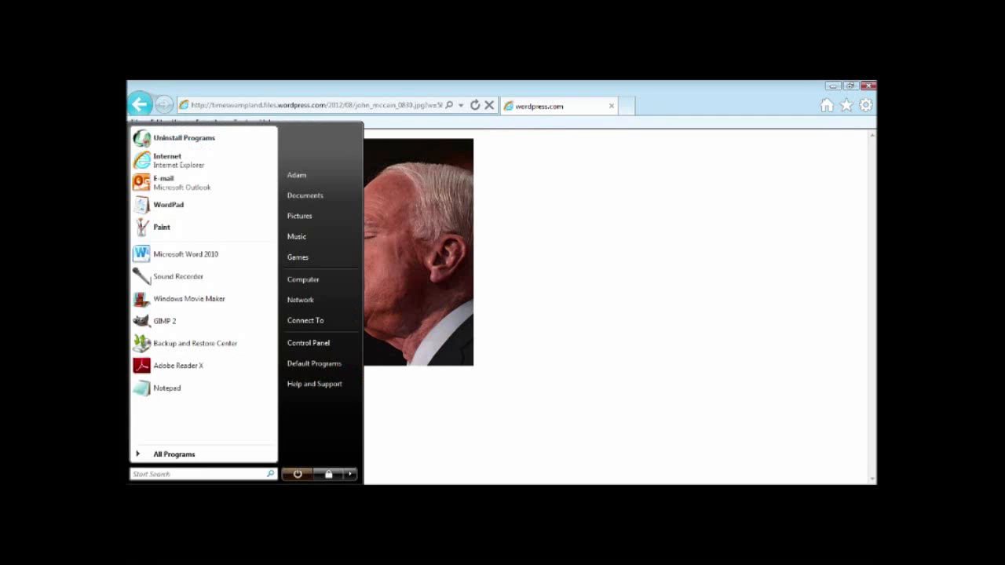
pyautogui.click(171, 229)
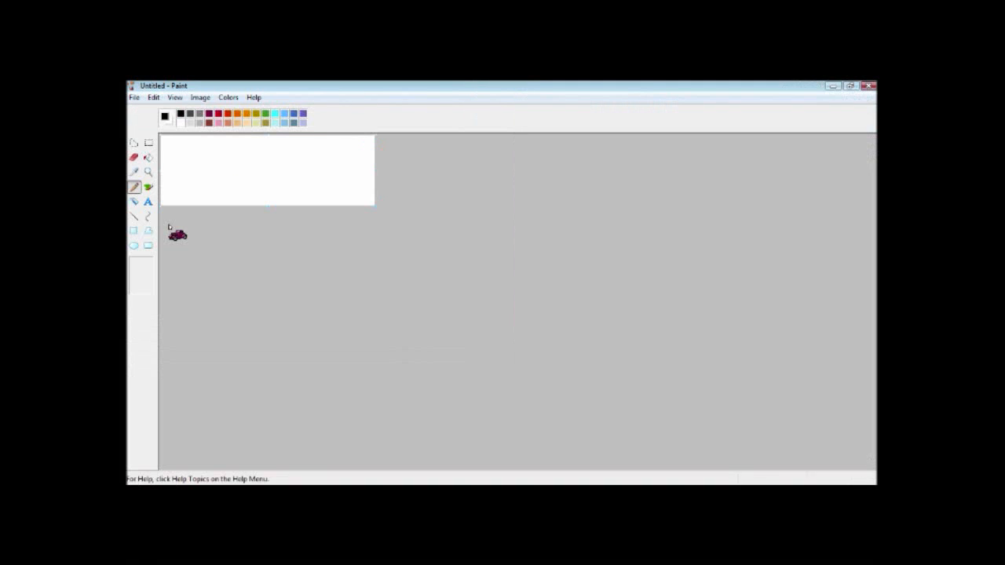
pyautogui.click(155, 97)
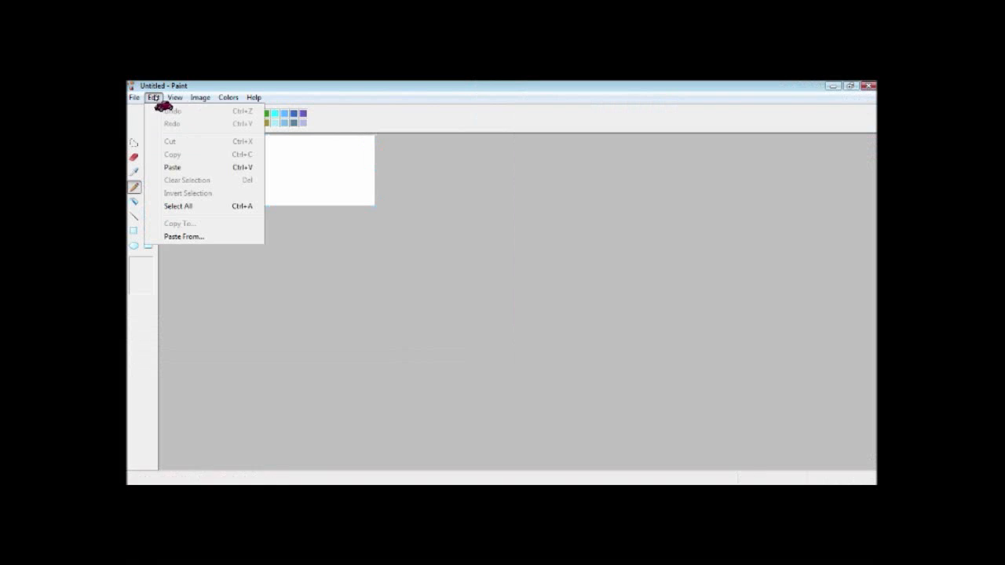
pyautogui.click(172, 168)
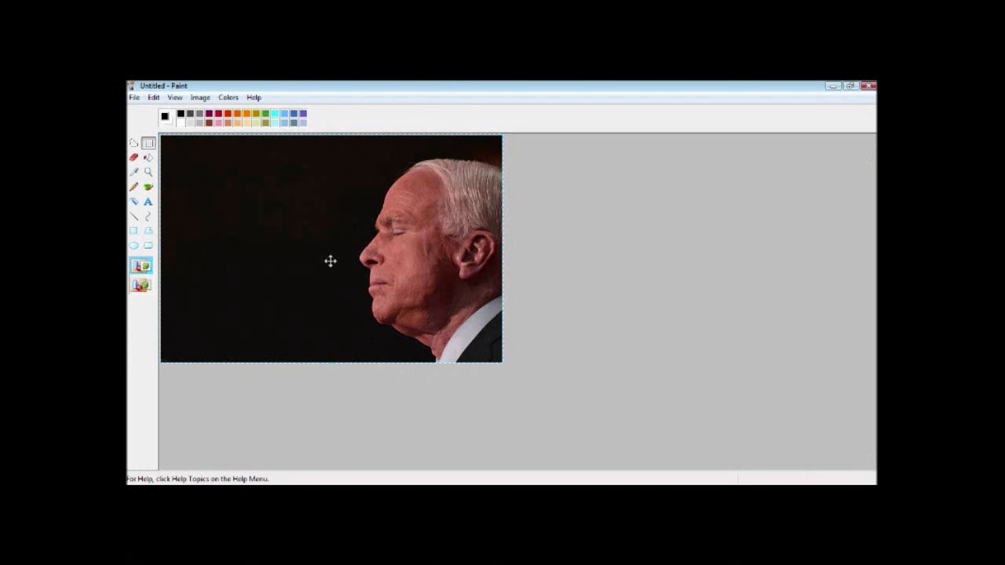
pyautogui.click(365, 402)
# Draw a text box about 343 × 373 px over the dark area beside the face, with a transparent background and white text
pyautogui.click(147, 203)
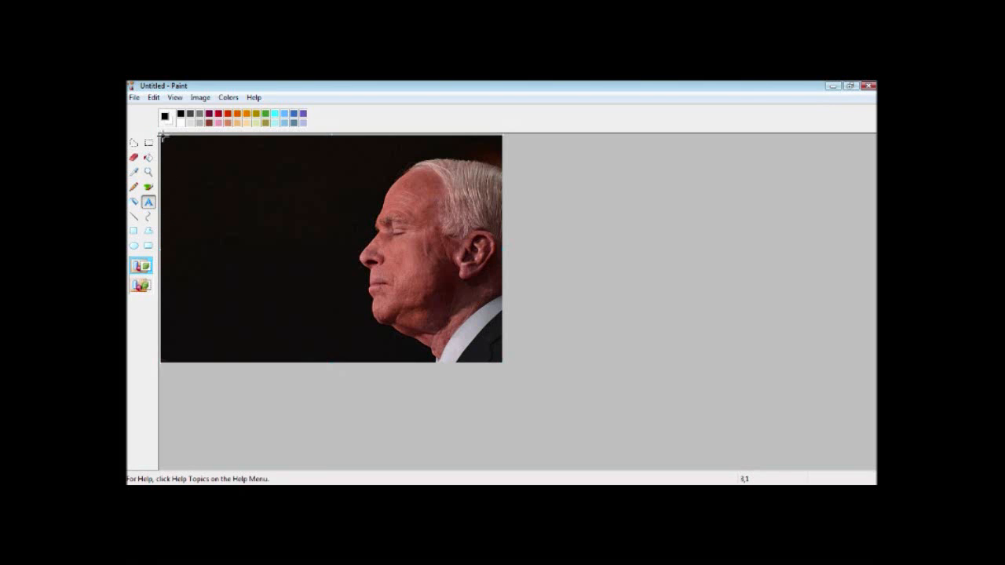
pyautogui.moveTo(161, 136); pyautogui.dragTo(362, 355)
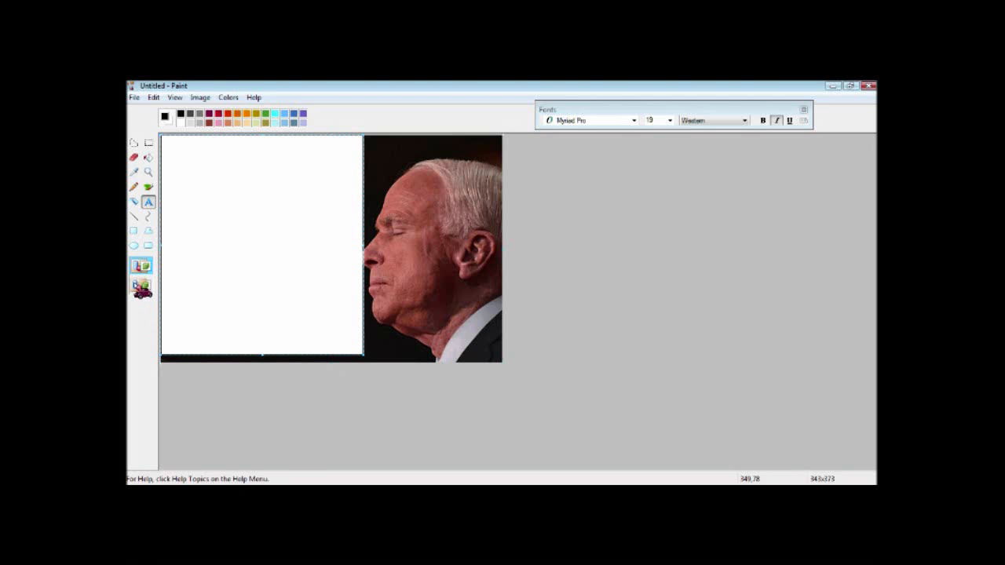
pyautogui.click(142, 286)
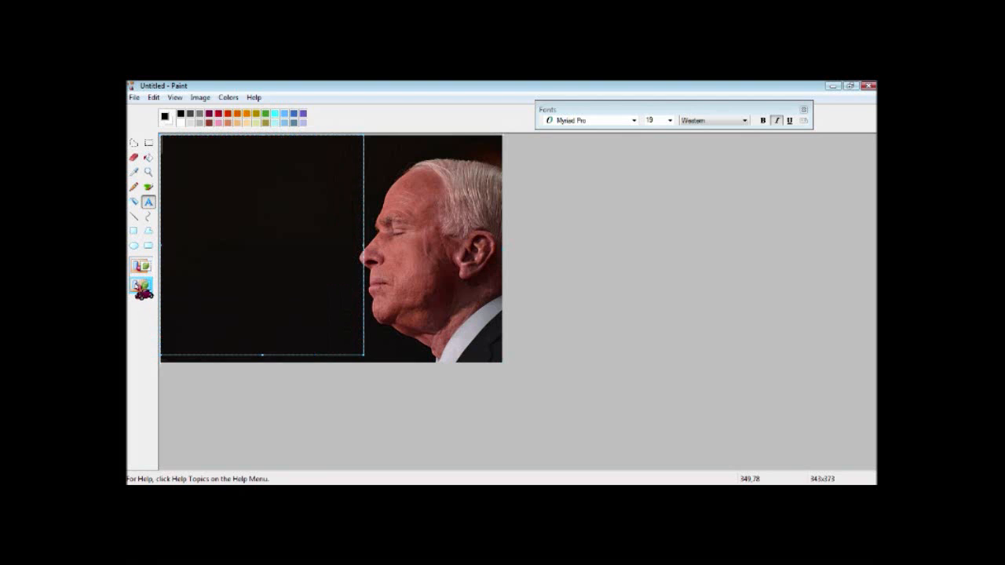
pyautogui.click(181, 122)
# Enter the headline HOW DOES A "POW" ADVOCATE FOR INDEFINITE DETENTION FOR AMERICAN CITIZENS?
pyautogui.write('HOW DOES ')
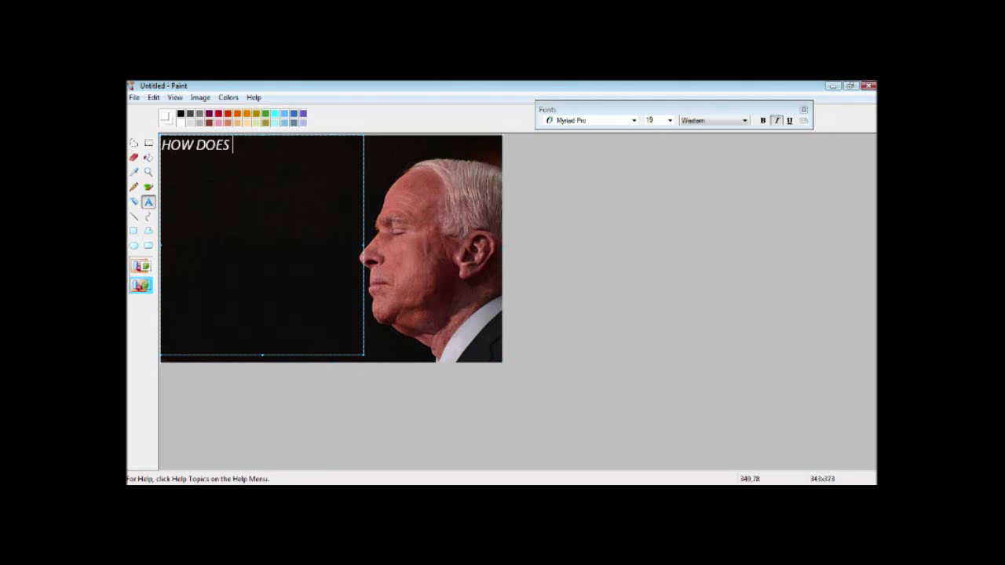
pyautogui.write('A "POW" ADV')
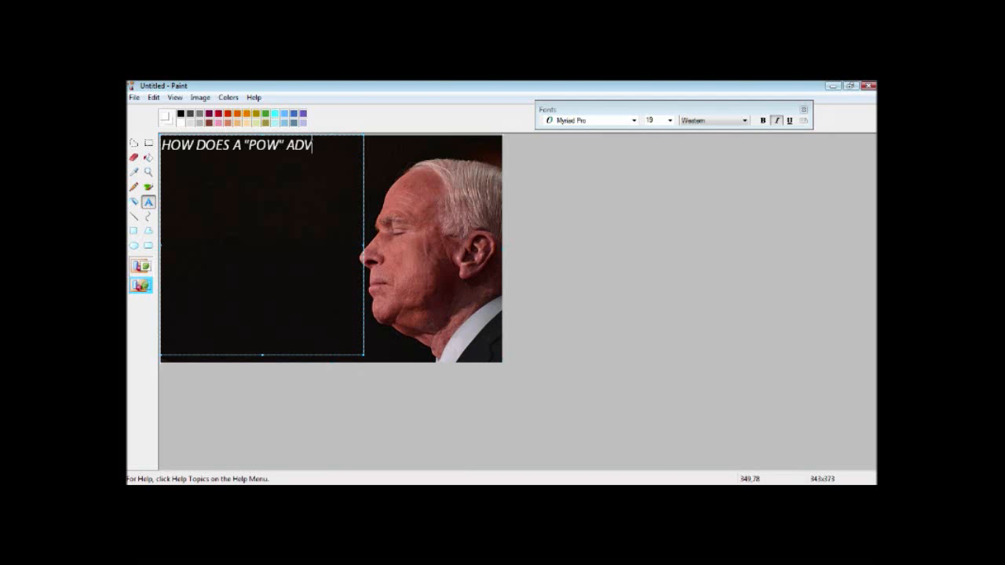
pyautogui.write('OCATE FOR INDEF')
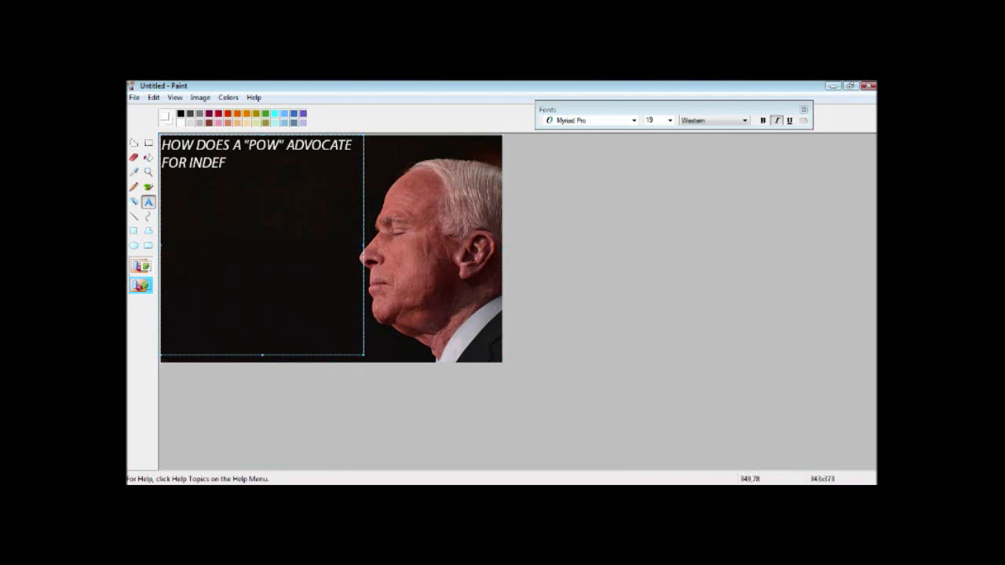
pyautogui.write('INITE DETENTION')
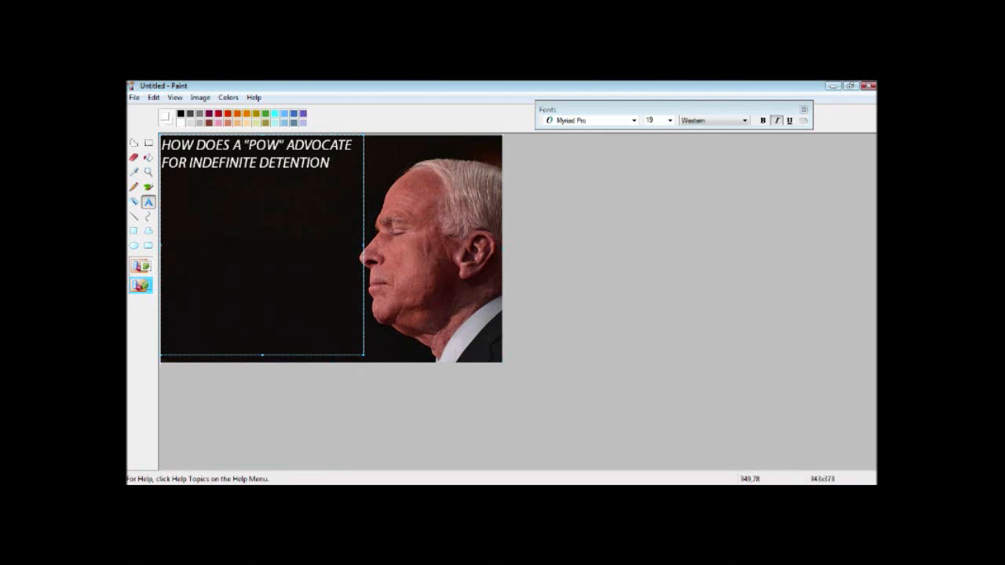
pyautogui.write(' FOR')
pyautogui.write(' AMERICAN ')
pyautogui.write('CITIZENS')
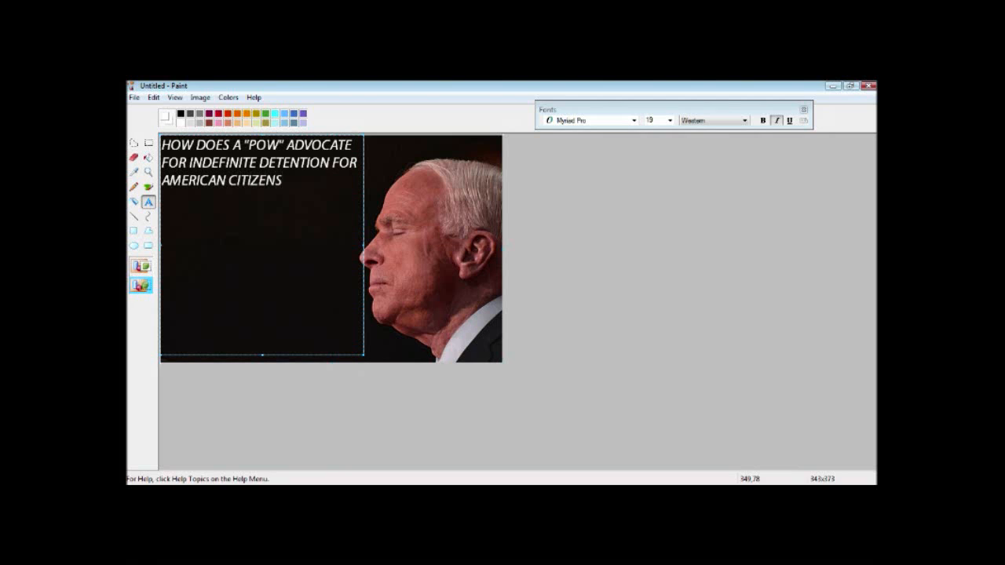
pyautogui.write('?')
# Remove the italics from the headline and set its font to Franklin Gothic Demi
pyautogui.click(776, 123)
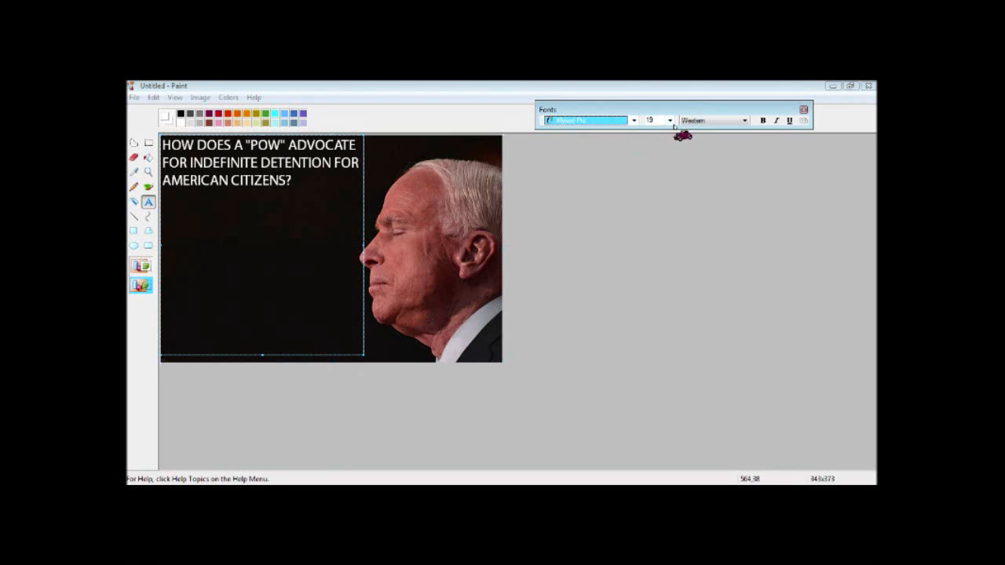
pyautogui.click(634, 121)
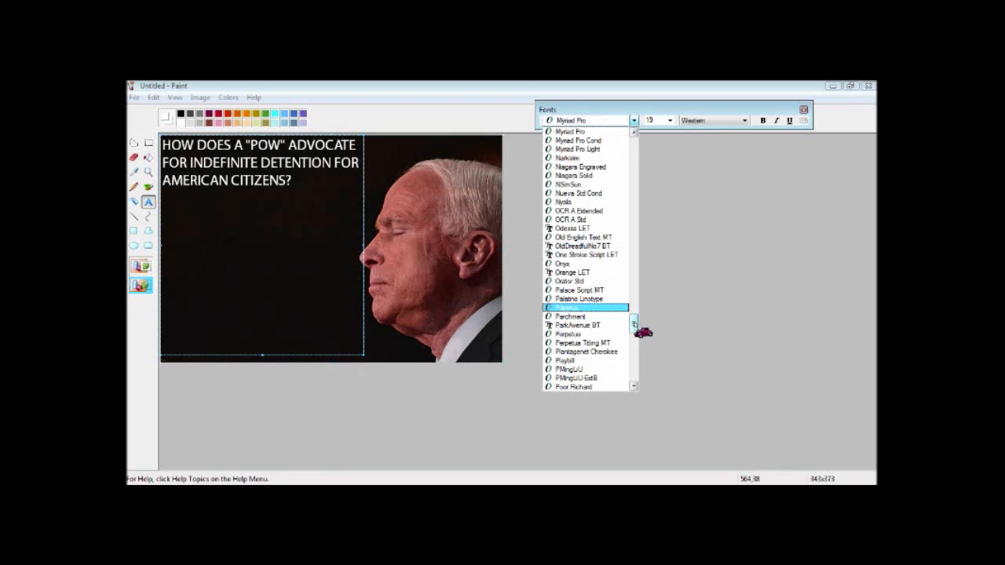
pyautogui.moveTo(634, 324); pyautogui.dragTo(634, 212)
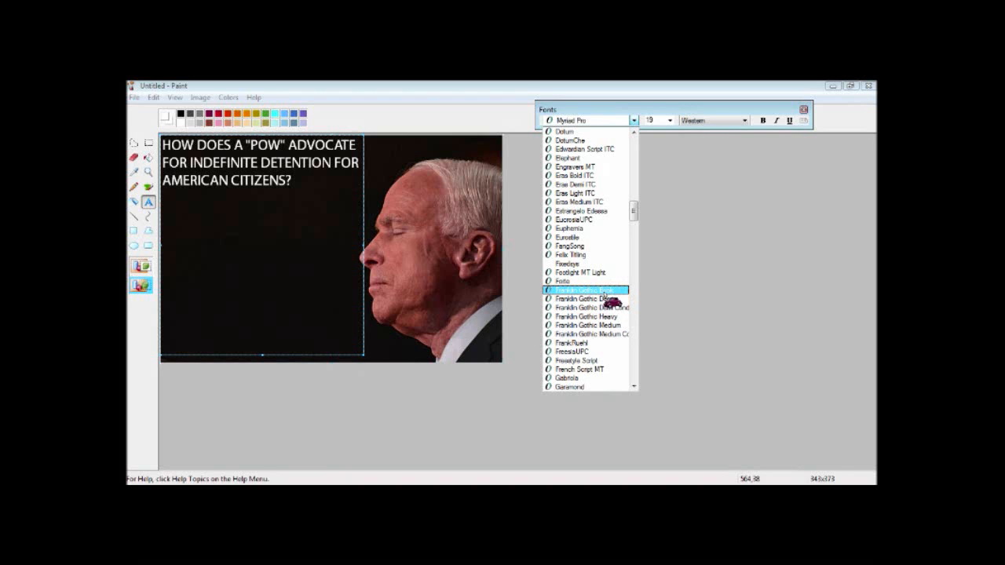
pyautogui.click(606, 299)
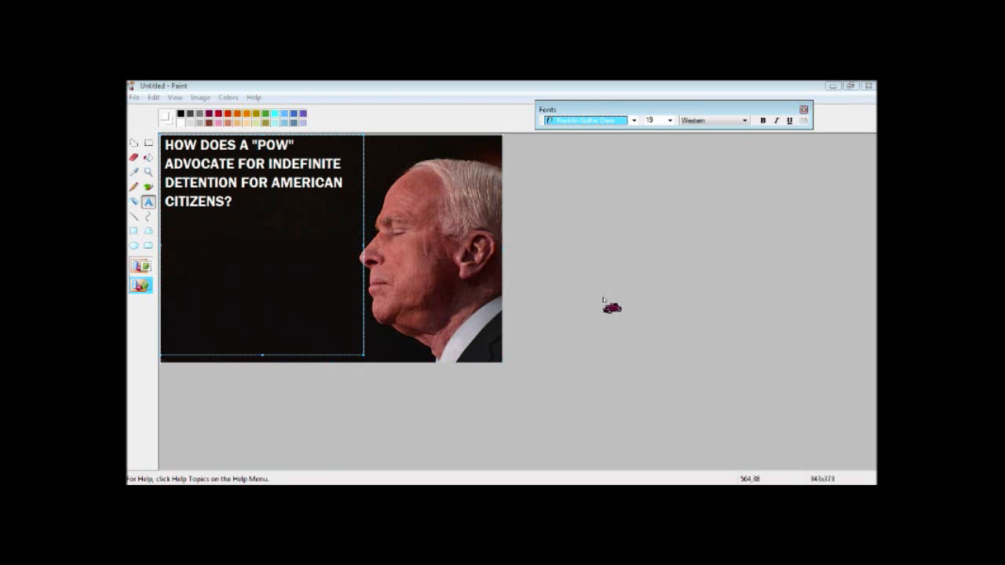
# Try headline sizes 36 and 28, and settle on font size 32
pyautogui.click(669, 120)
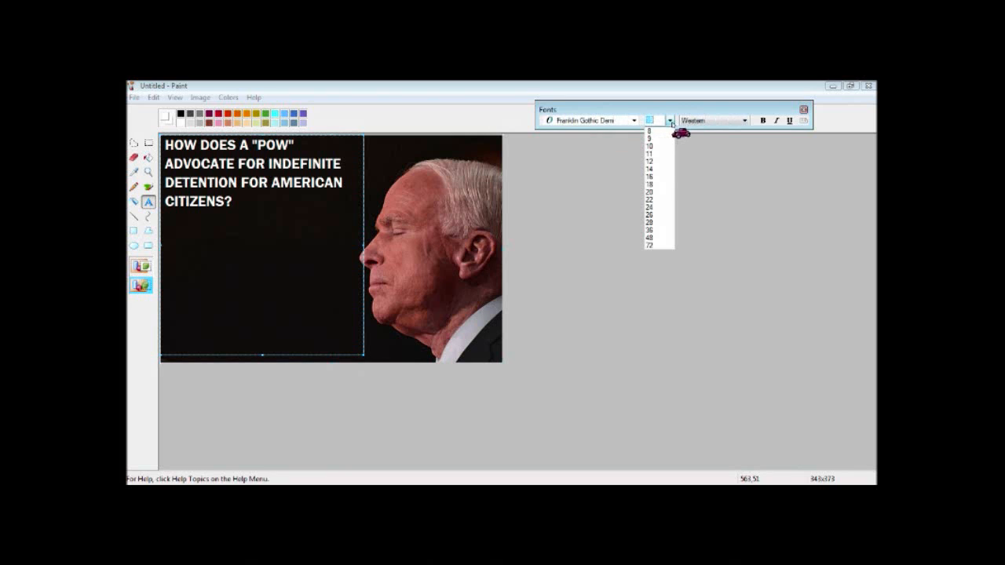
pyautogui.click(665, 230)
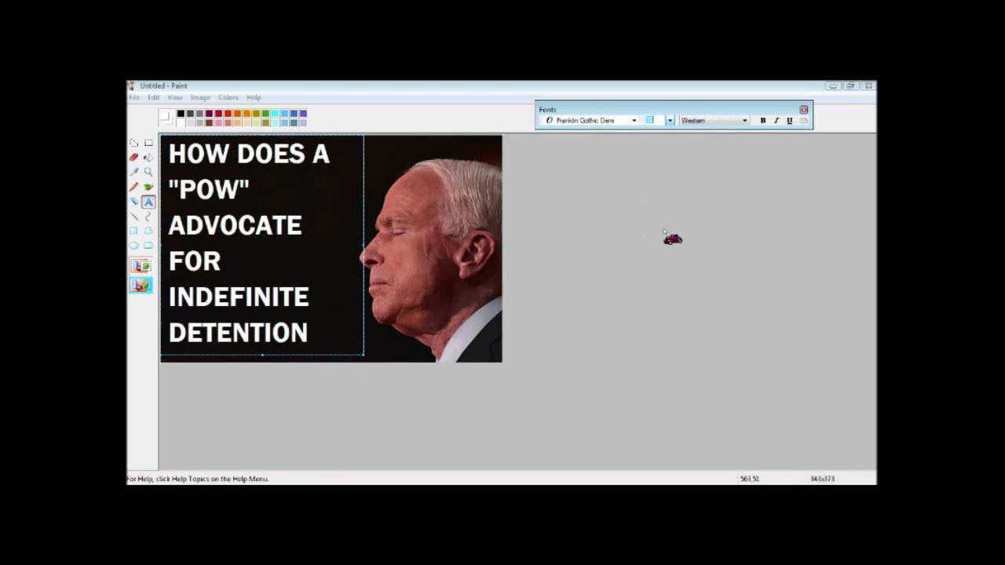
pyautogui.click(669, 121)
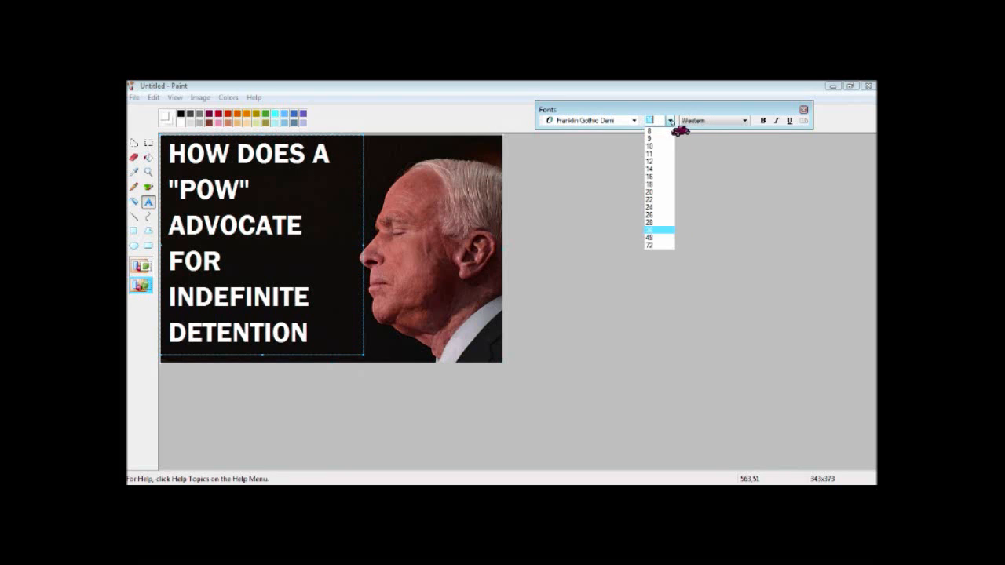
pyautogui.click(657, 222)
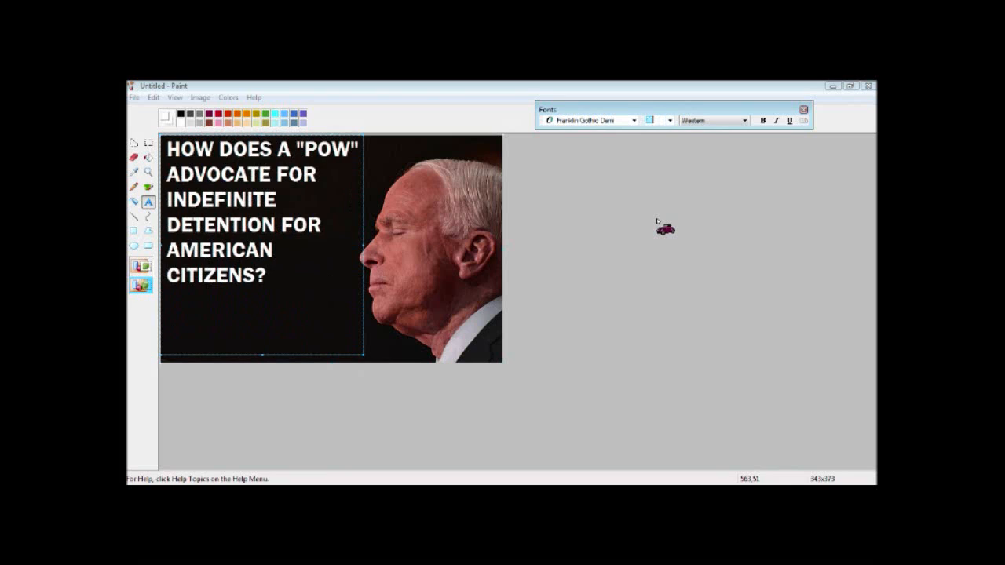
pyautogui.click(670, 120)
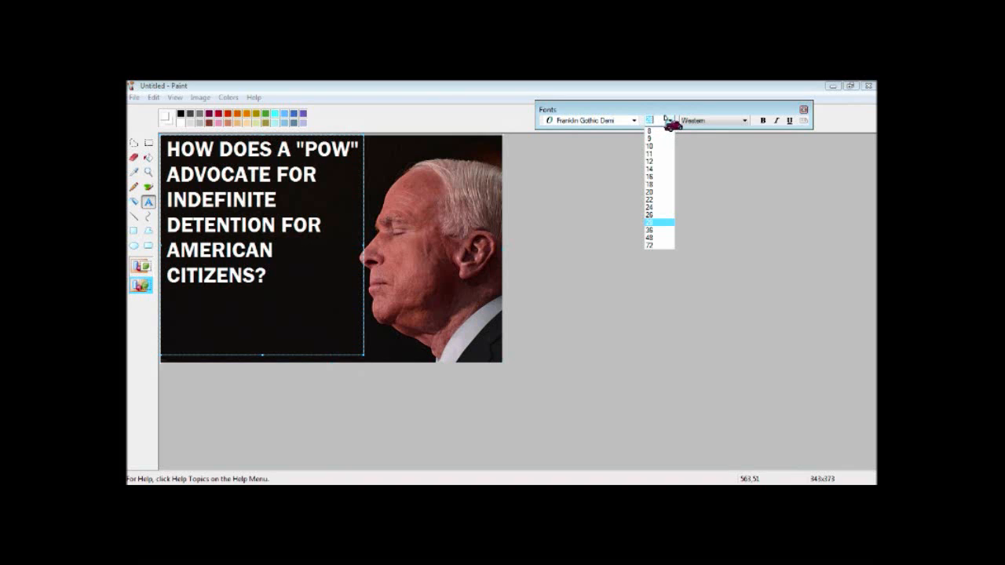
pyautogui.press('BackSpace')
pyautogui.write('32')
pyautogui.press('Return')
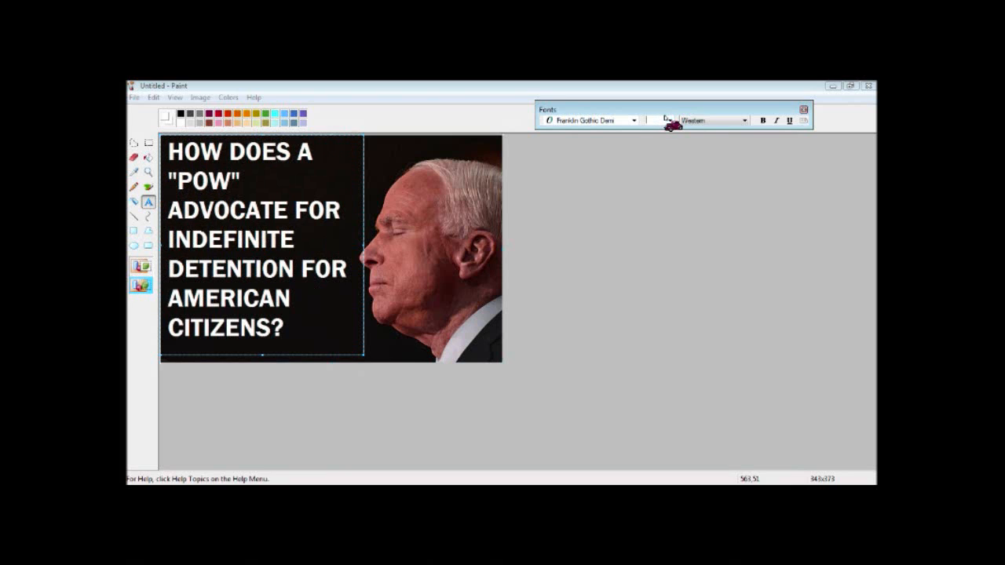
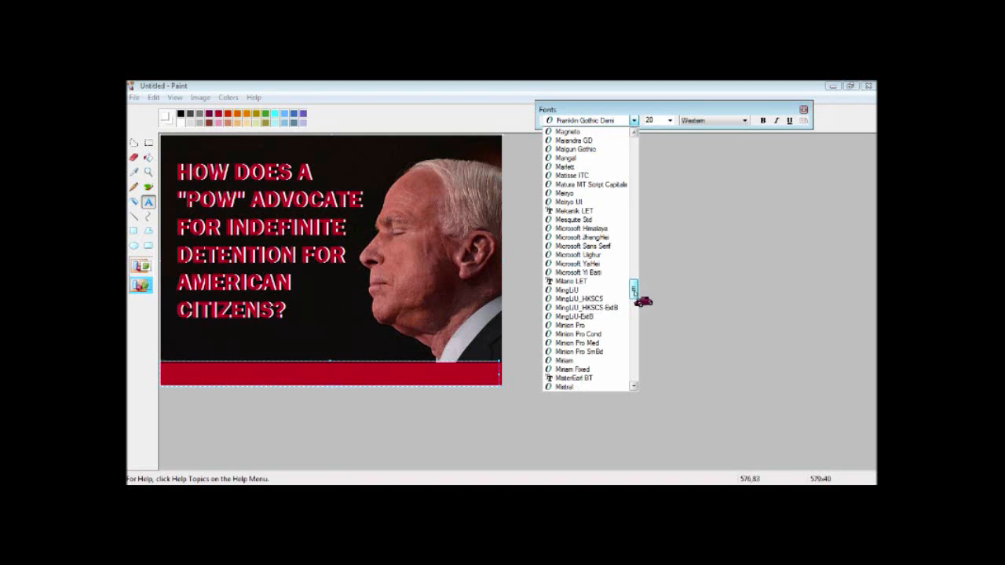
# Set the font to Minion Pro and enter tenthamendmentcenter.com/McCain in the red band's text box
pyautogui.click(605, 324)
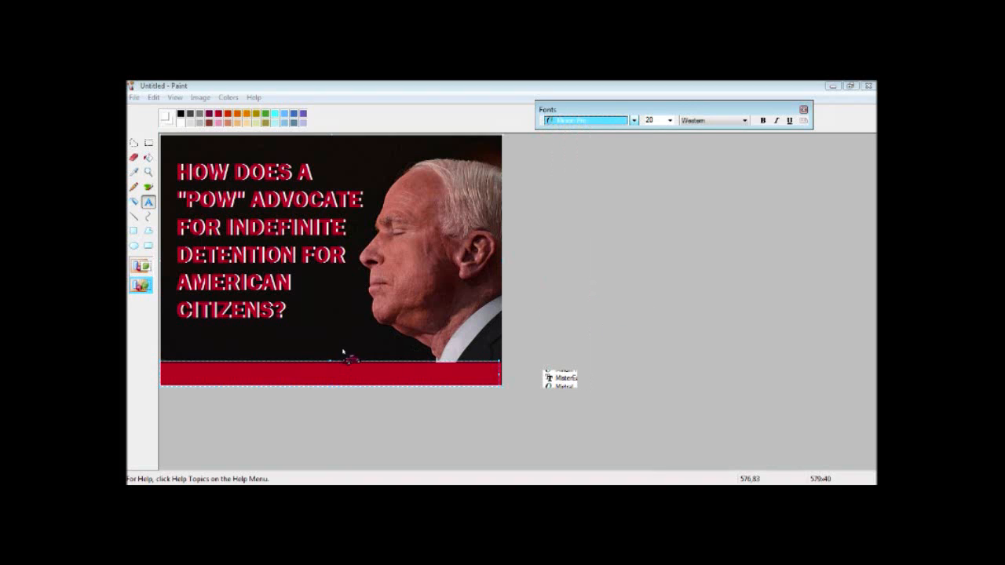
pyautogui.click(272, 380)
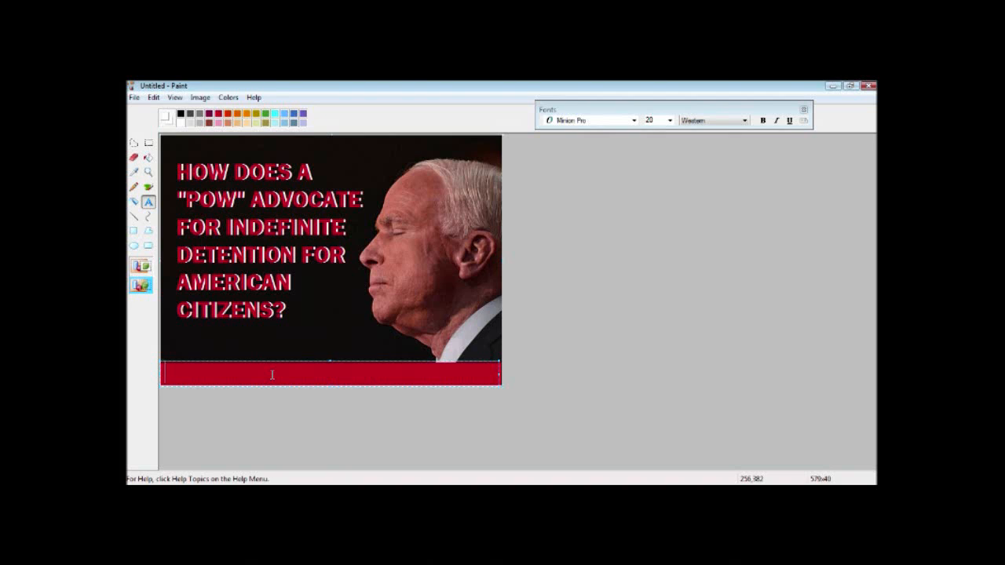
pyautogui.write('te')
pyautogui.write('nthamendmen')
pyautogui.write('tcent')
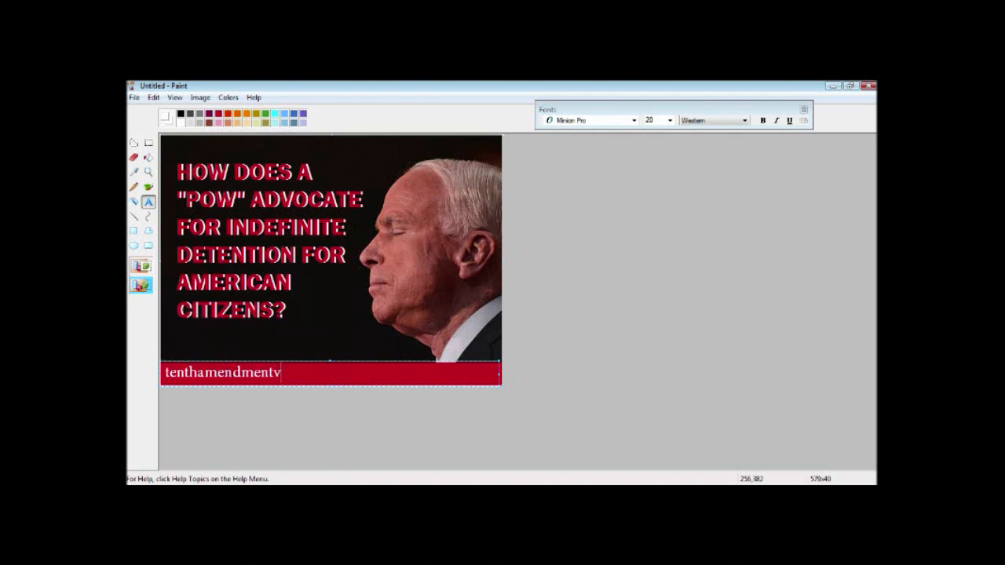
pyautogui.write('er.com/')
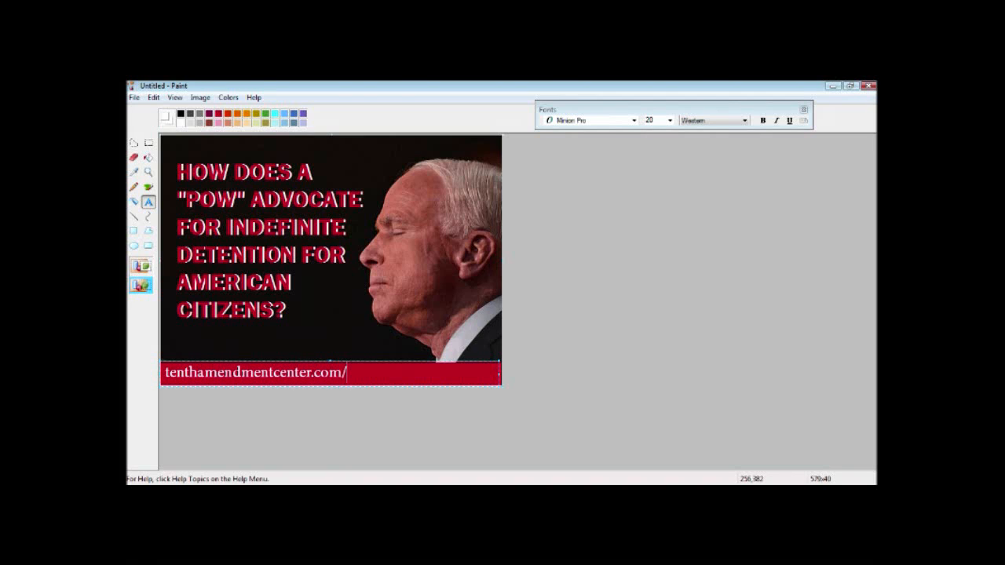
pyautogui.write('McCain')
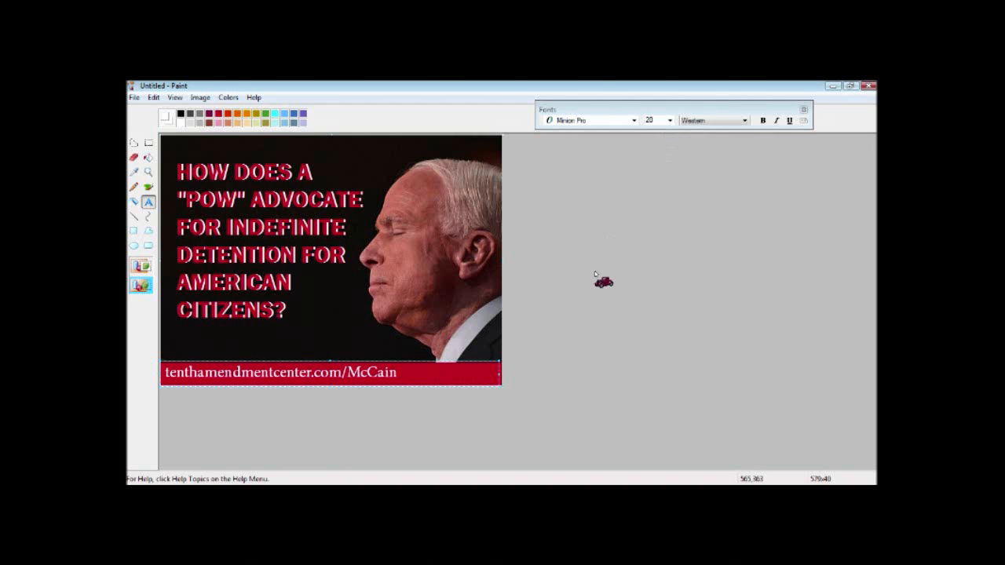
# Space out the web address by inserting a space after each character, up to the second c of McCain
pyautogui.click(169, 372)
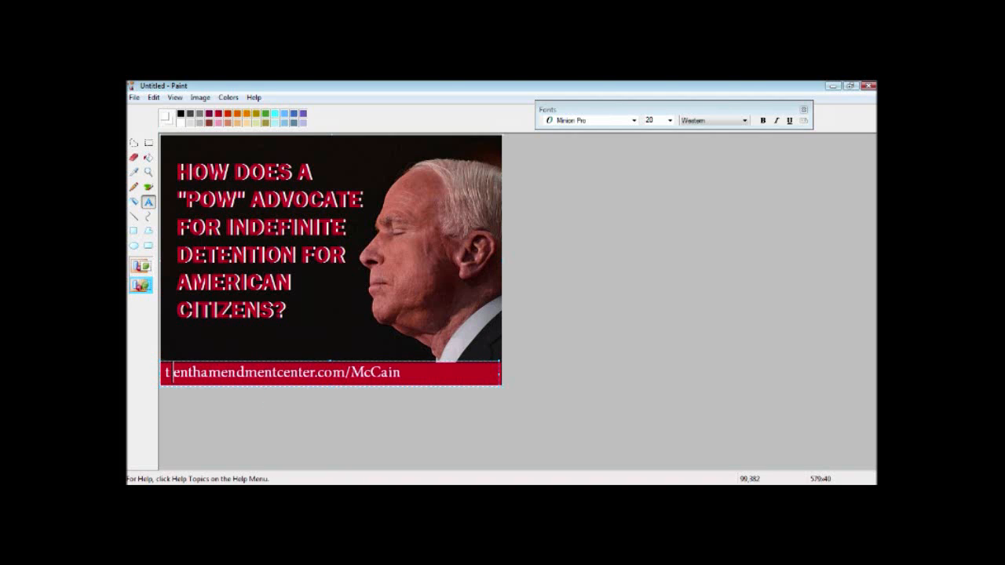
pyautogui.press('Right')
pyautogui.press('space')
pyautogui.press('Right')
pyautogui.press('space')
pyautogui.press('Right')
pyautogui.press('space')
pyautogui.press('Right')
pyautogui.press('space')
pyautogui.press('Right')
pyautogui.press('space')
pyautogui.press('Right')
pyautogui.press('space')
pyautogui.press('Right')
pyautogui.press('space')
pyautogui.press('Right')
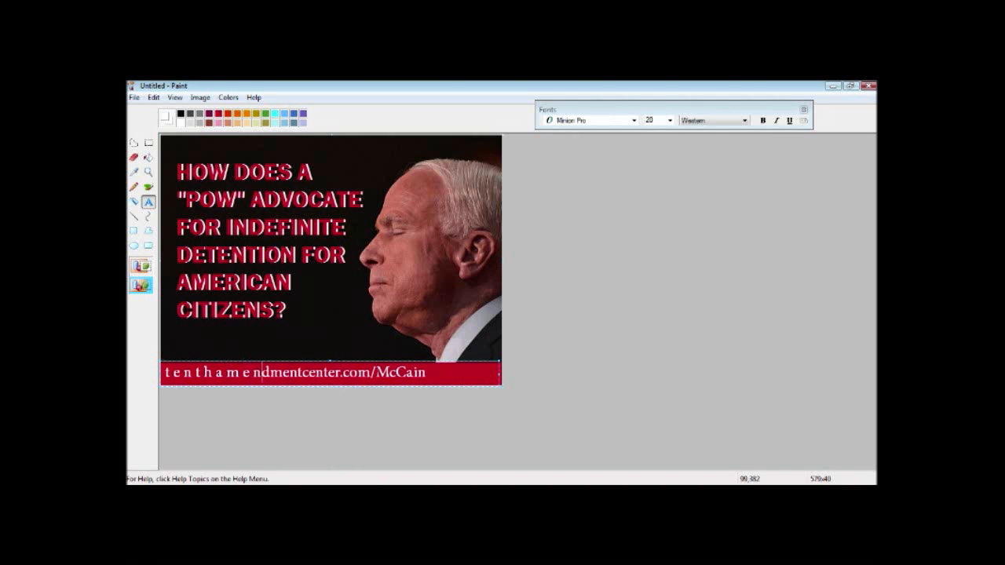
pyautogui.press('space')
pyautogui.press('Right')
pyautogui.press('space')
pyautogui.press('Right')
pyautogui.press('space')
pyautogui.press('Right')
pyautogui.press('space')
pyautogui.press('Right')
pyautogui.press('space')
pyautogui.press('Right')
pyautogui.press('space')
pyautogui.press('Right')
pyautogui.press('space')
pyautogui.press('Right')
pyautogui.press('space')
pyautogui.press('Right')
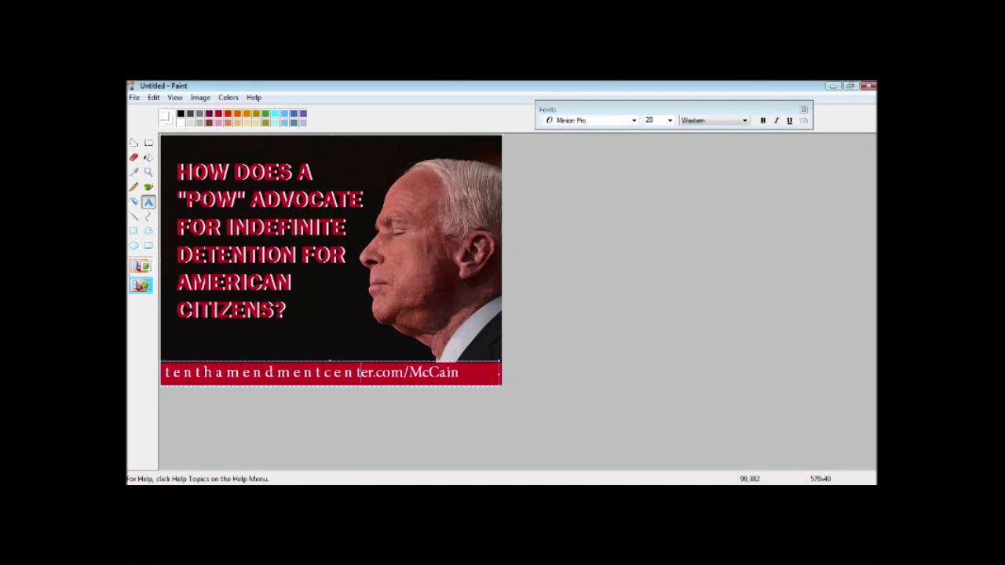
pyautogui.press('space')
pyautogui.press('Right')
pyautogui.press('space')
pyautogui.press('Right')
pyautogui.press('space')
pyautogui.press('Right')
pyautogui.press('space')
pyautogui.press('Right')
pyautogui.press('space')
pyautogui.press('Right')
pyautogui.press('space')
pyautogui.press('Right')
pyautogui.press('space')
pyautogui.press('Right')
pyautogui.press('space')
pyautogui.press('Right')
pyautogui.press('space')
pyautogui.press('Right')
pyautogui.press('space')
pyautogui.press('Right')
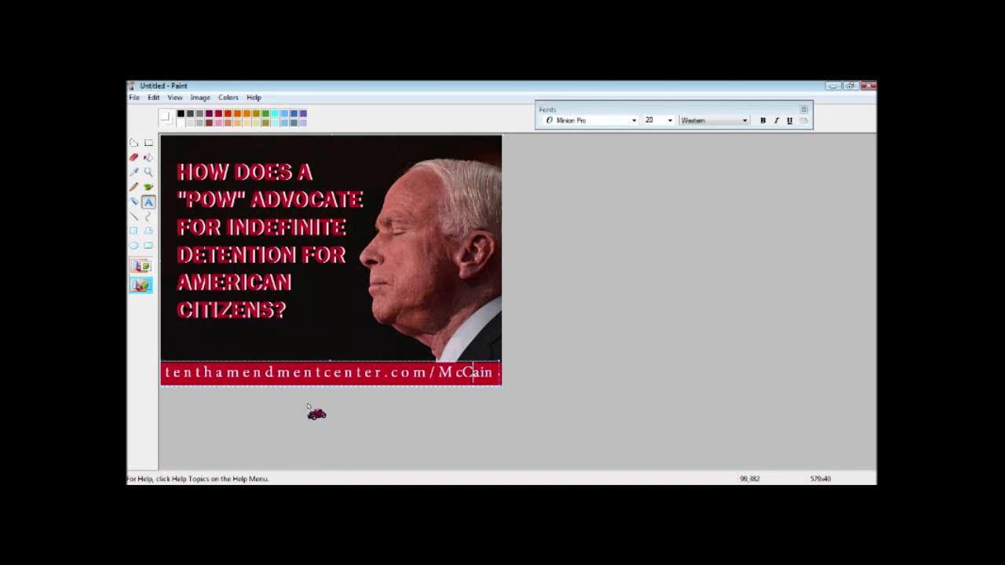
# Set the web address text to size 18 and space out the remaining letters of McCain
pyautogui.click(669, 120)
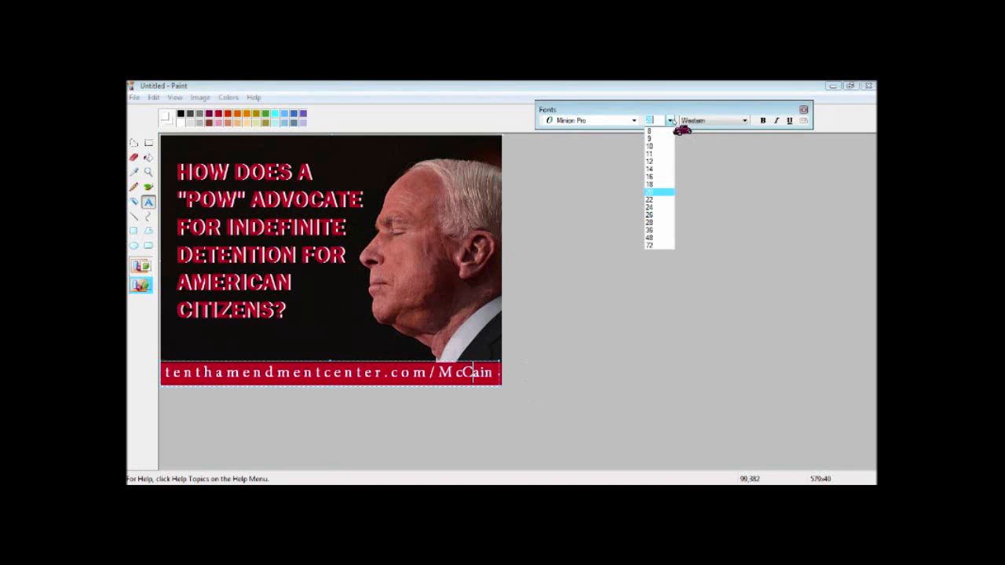
pyautogui.click(664, 192)
pyautogui.click(415, 370)
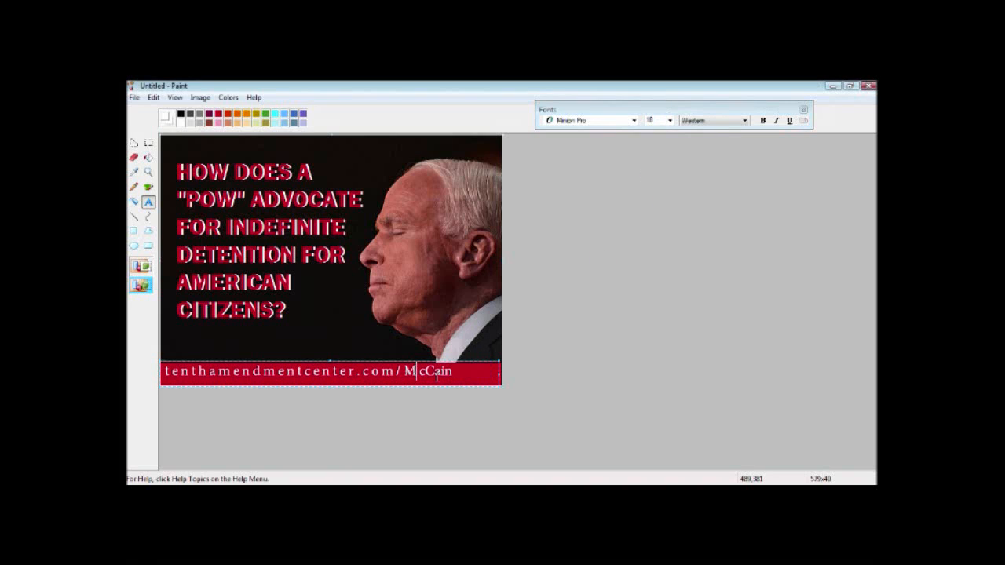
pyautogui.press('Right')
pyautogui.press('Right')
pyautogui.press('Right')
pyautogui.press('Right')
pyautogui.press('Right')
# Set the spaced-out web address in the red band to font size 19
pyautogui.click(671, 120)
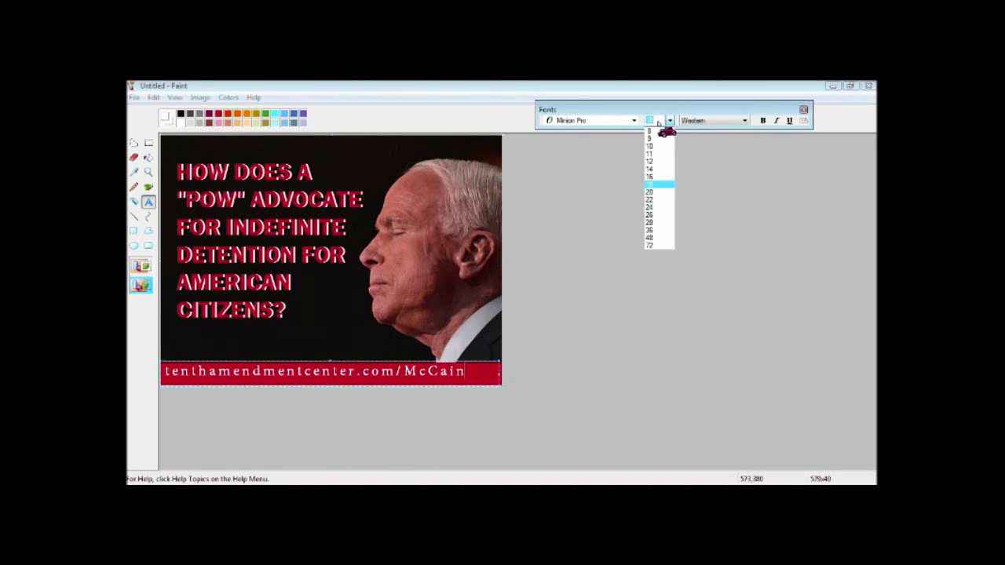
pyautogui.click(653, 119)
pyautogui.write('15')
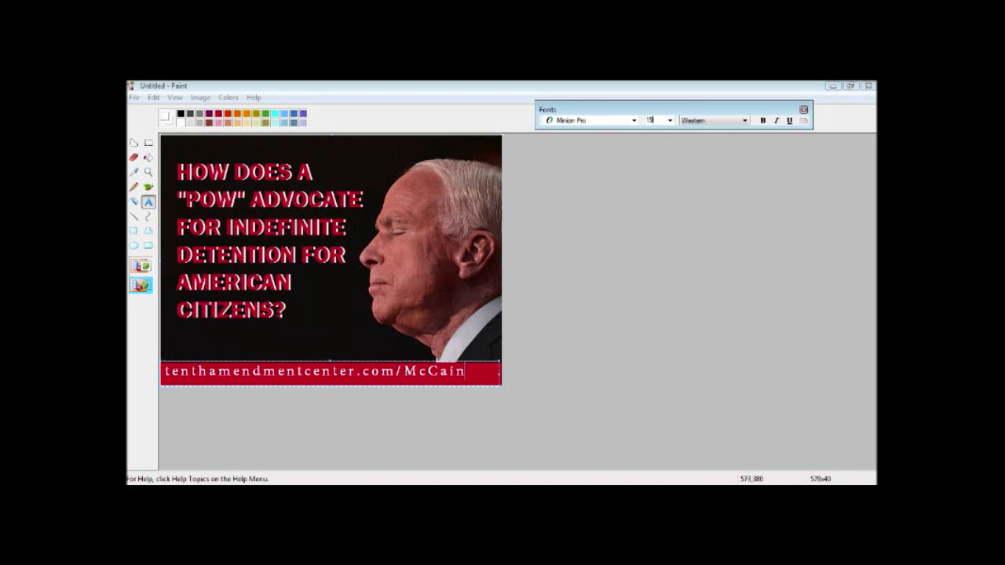
pyautogui.press('Return')
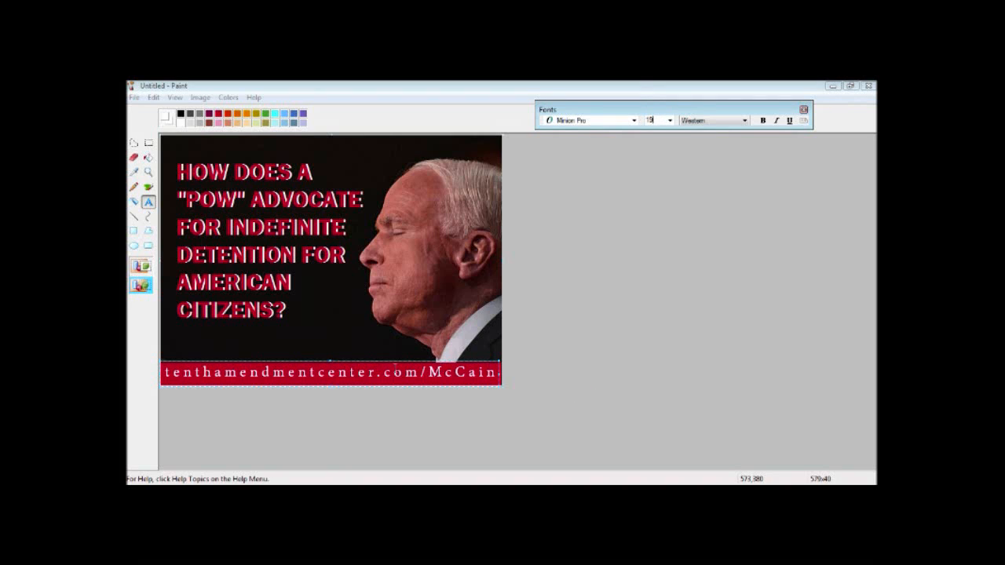
# Nudge the web address text slightly up and to the right, place it, and trim the canvas height to narrow the red band
pyautogui.click(378, 367)
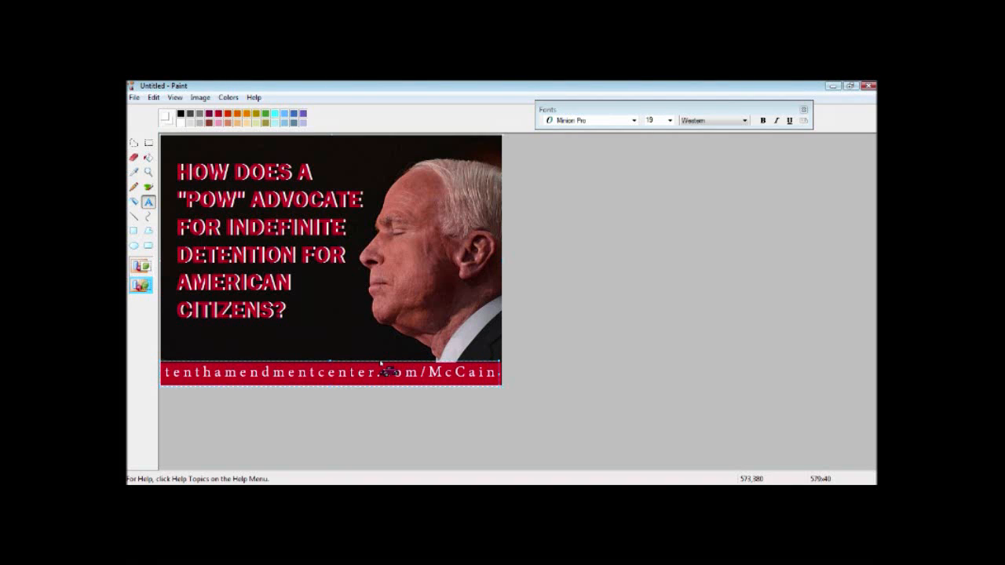
pyautogui.moveTo(382, 369); pyautogui.dragTo(384, 368)
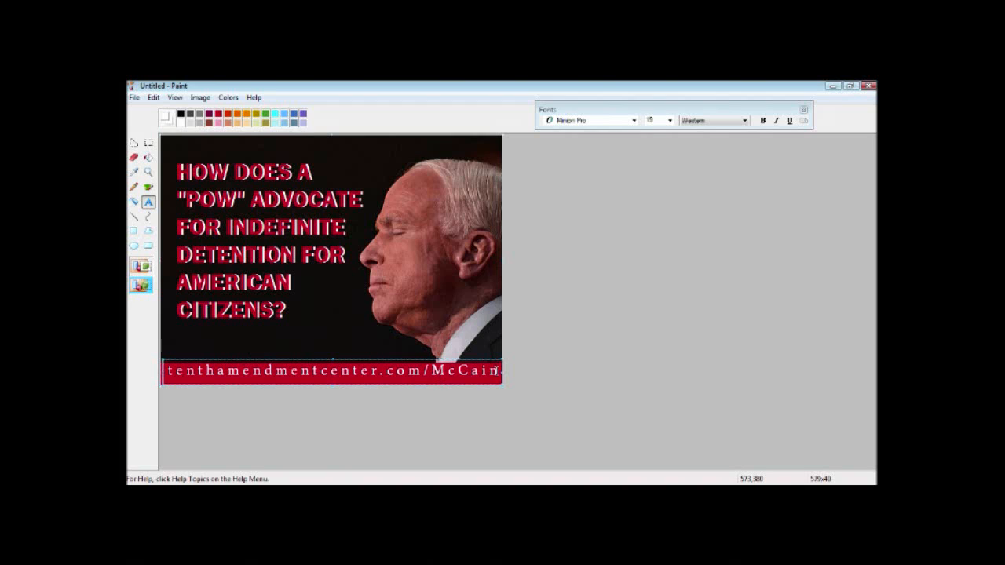
pyautogui.click(342, 294)
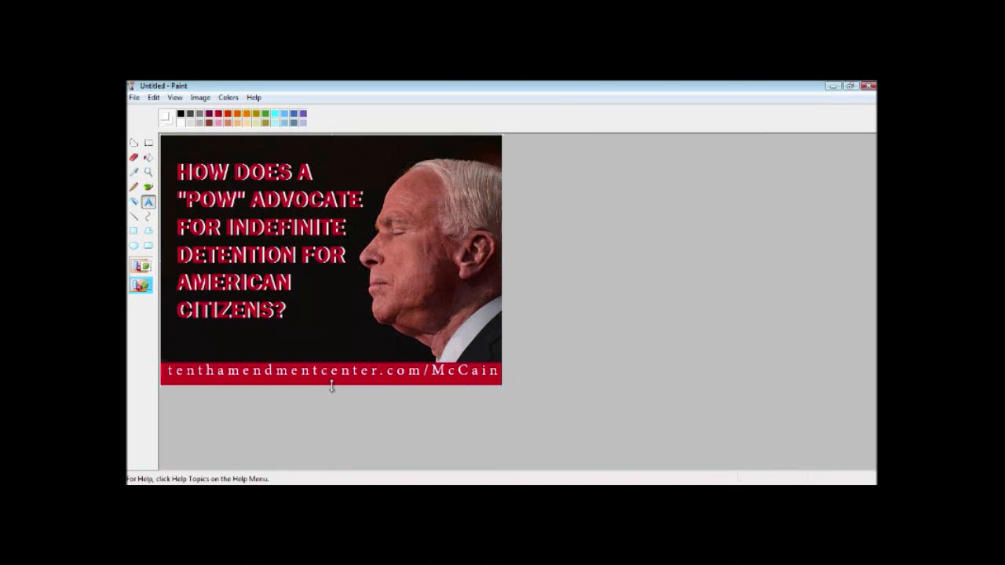
pyautogui.moveTo(330, 384); pyautogui.dragTo(330, 379)
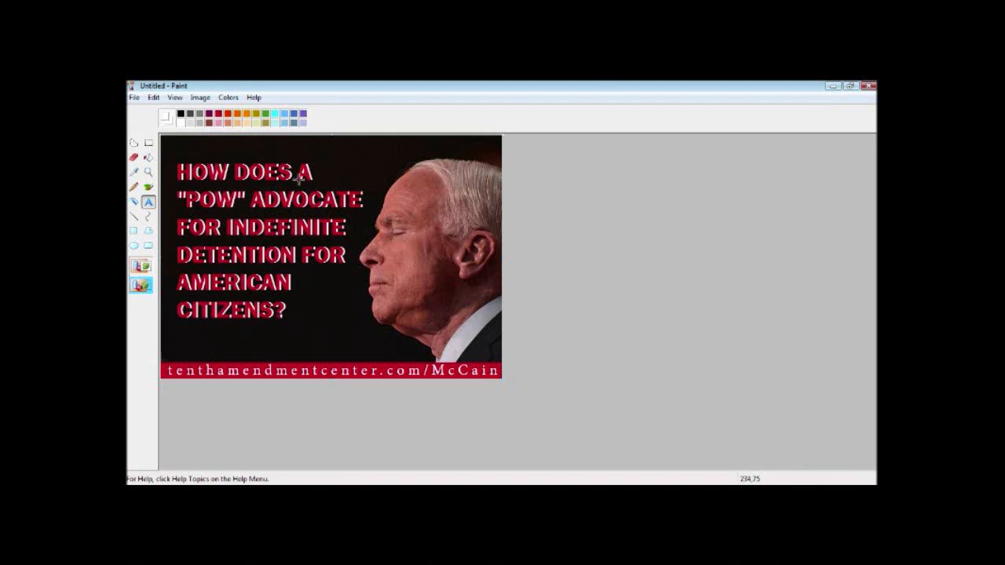
# Start saving the graphic as a new file in the TAC folder under Pictures, with mccain as the file name
pyautogui.click(134, 97)
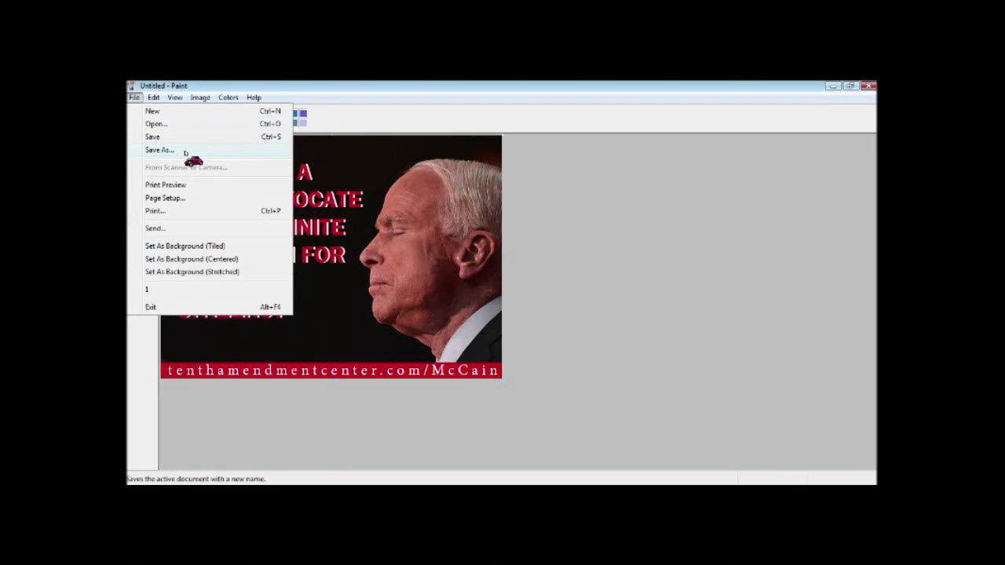
pyautogui.press('Escape')
pyautogui.press('Escape')
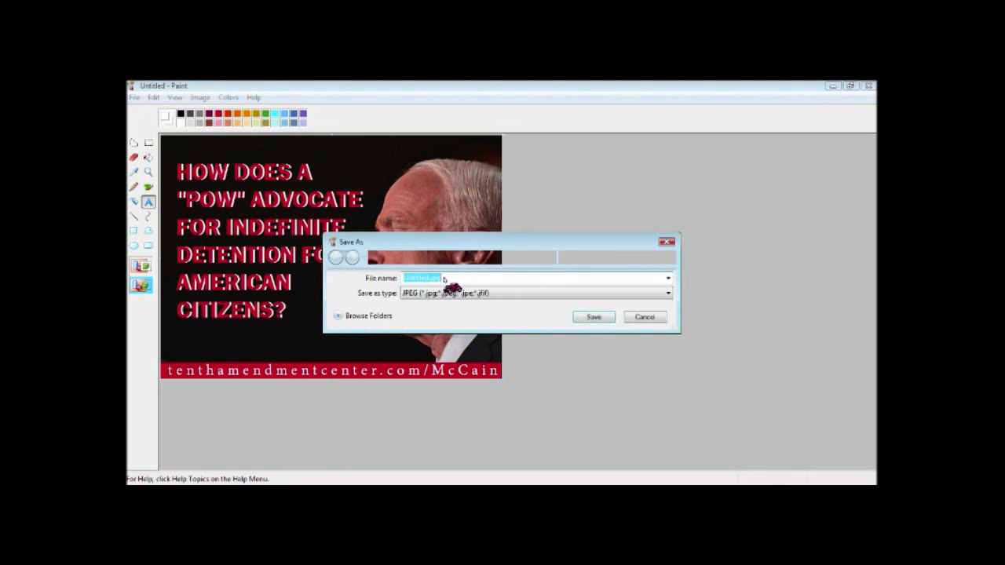
pyautogui.click(455, 257)
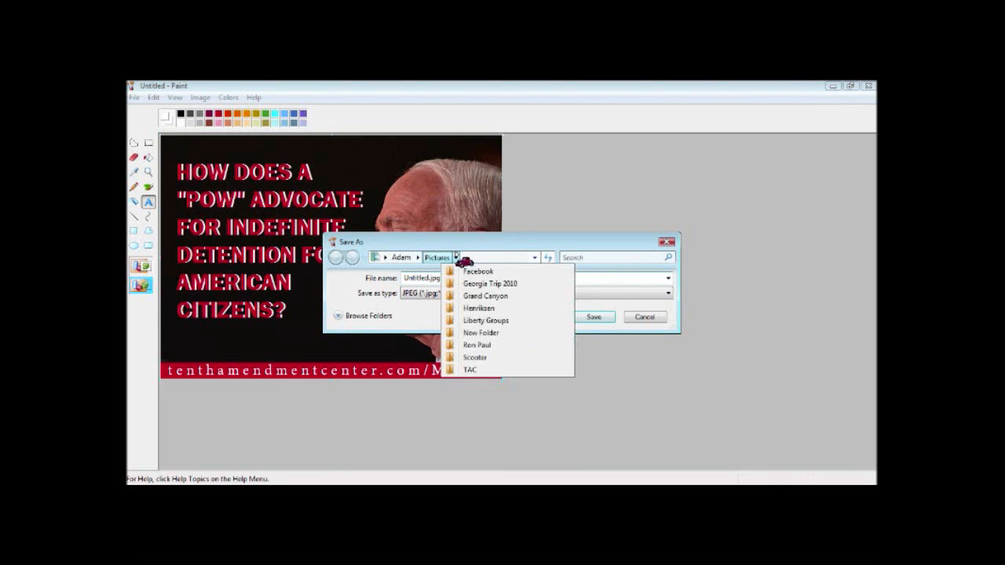
pyautogui.click(480, 370)
pyautogui.click(428, 278)
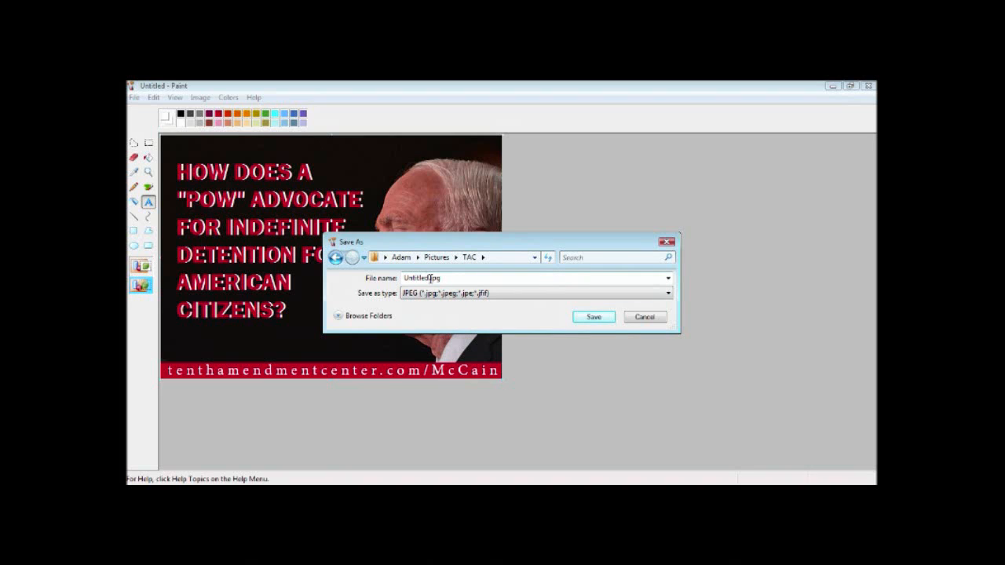
pyautogui.moveTo(441, 277); pyautogui.dragTo(380, 278)
pyautogui.click(428, 277)
pyautogui.press('BackSpace')
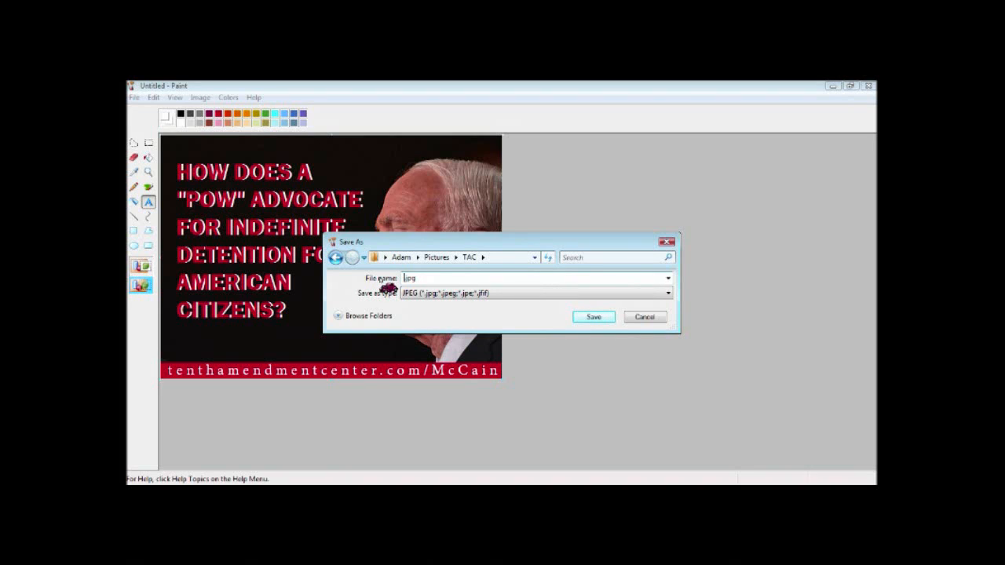
pyautogui.write('mccain')
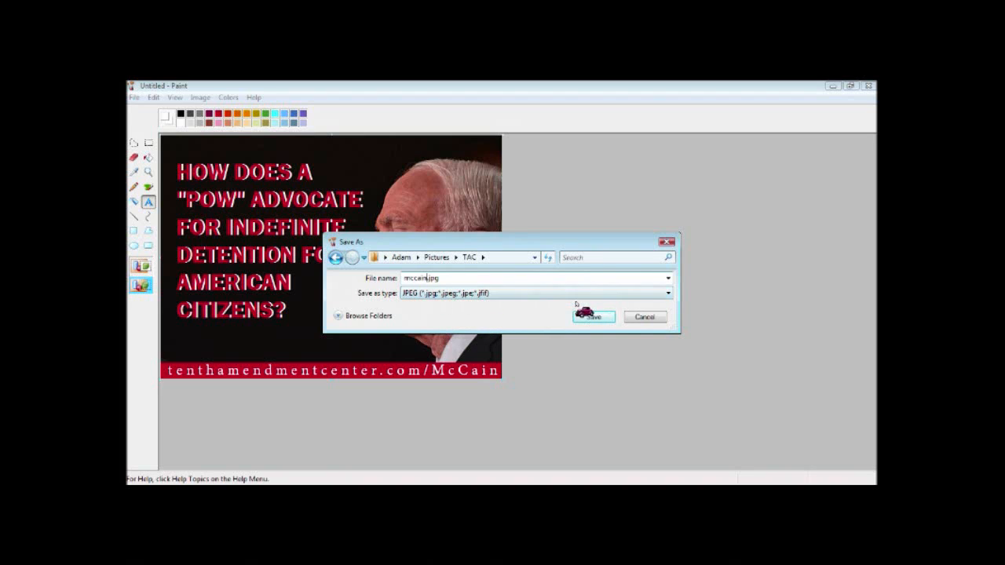
# Choose PNG as the file type and try to save, declining to replace the existing mccain.png
pyautogui.click(668, 294)
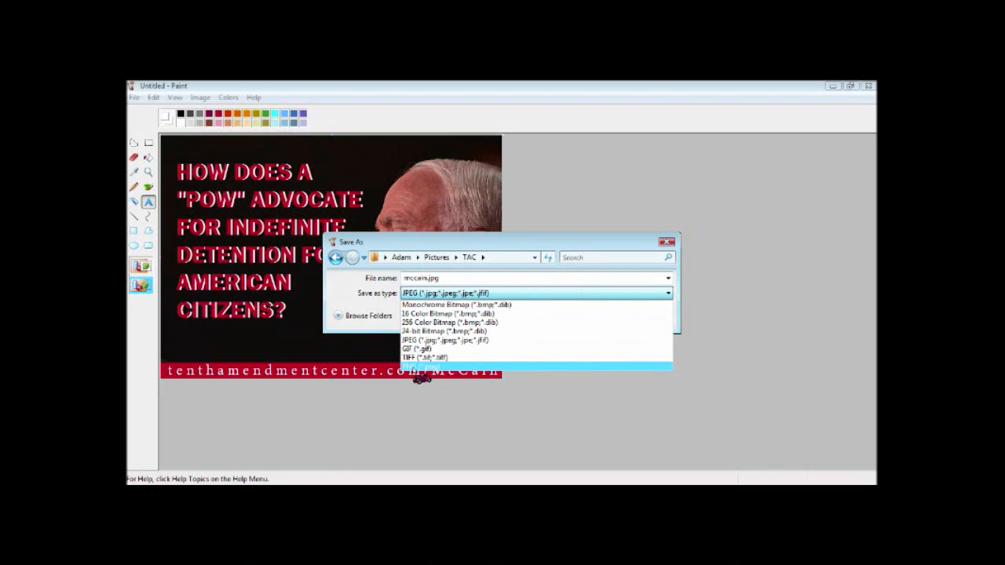
pyautogui.click(422, 365)
pyautogui.click(593, 316)
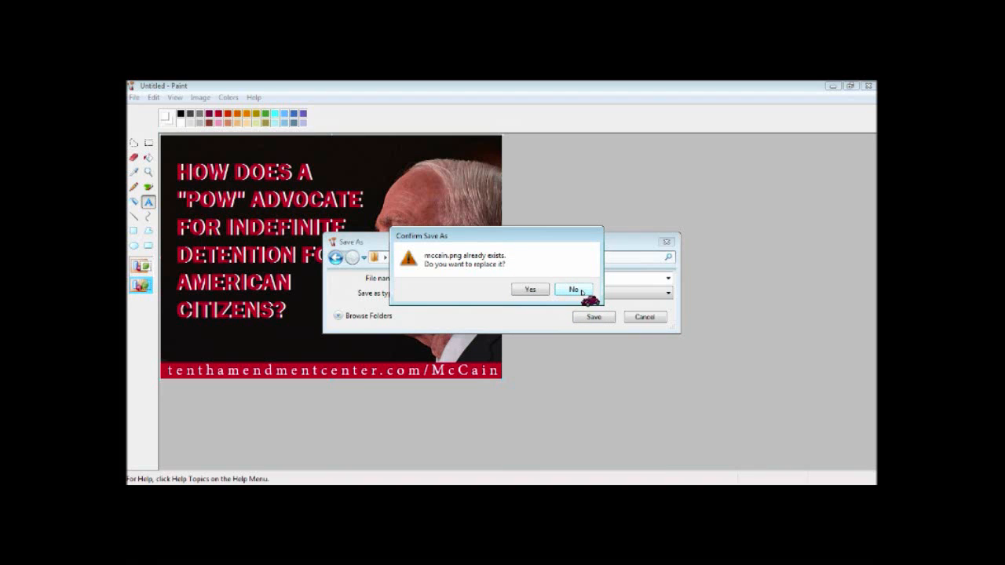
pyautogui.click(580, 290)
# Add -1 to the file name mccain and save the PNG graphic
pyautogui.click(429, 279)
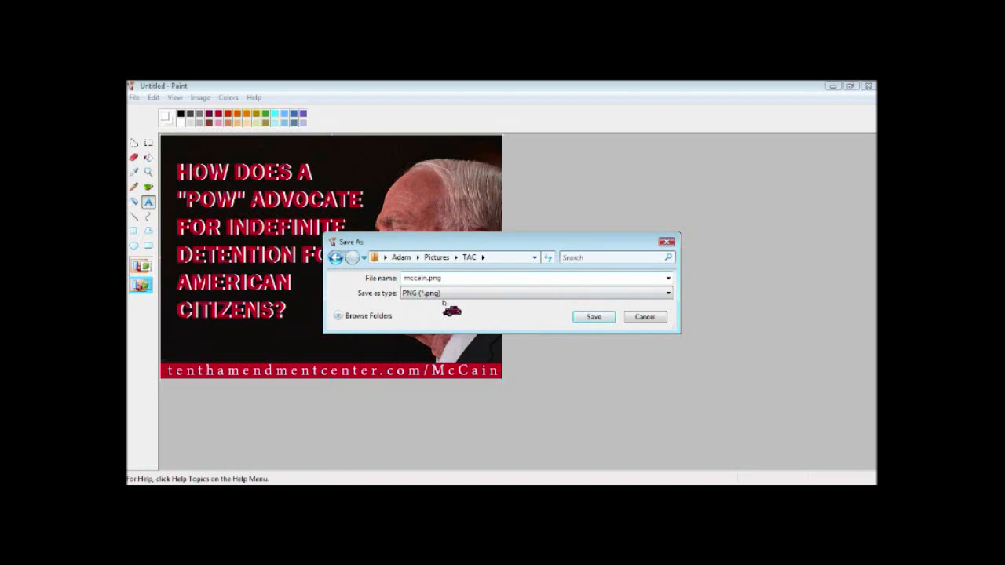
pyautogui.write('-1')
pyautogui.click(576, 317)
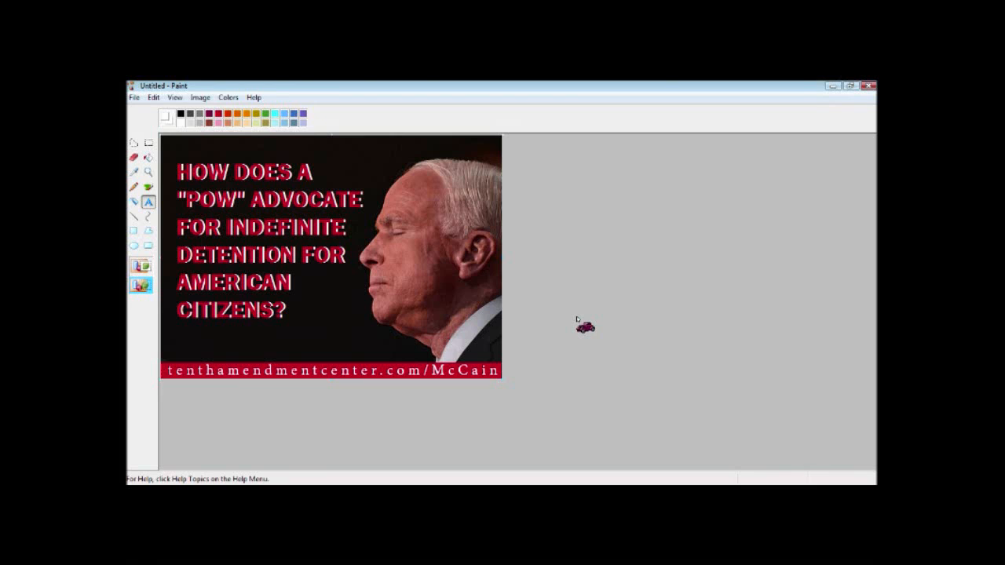